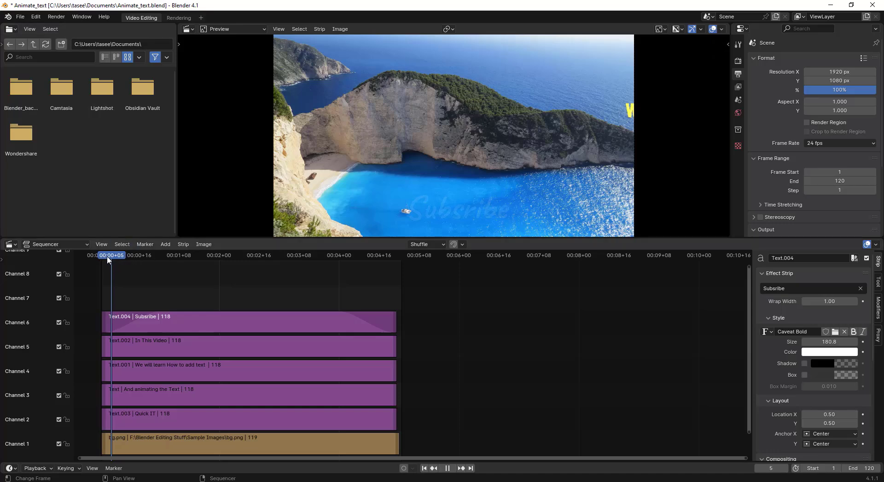
Play the text animation and scrub the playhead through the timeline to review how the titles move and fade.
click(451, 468)
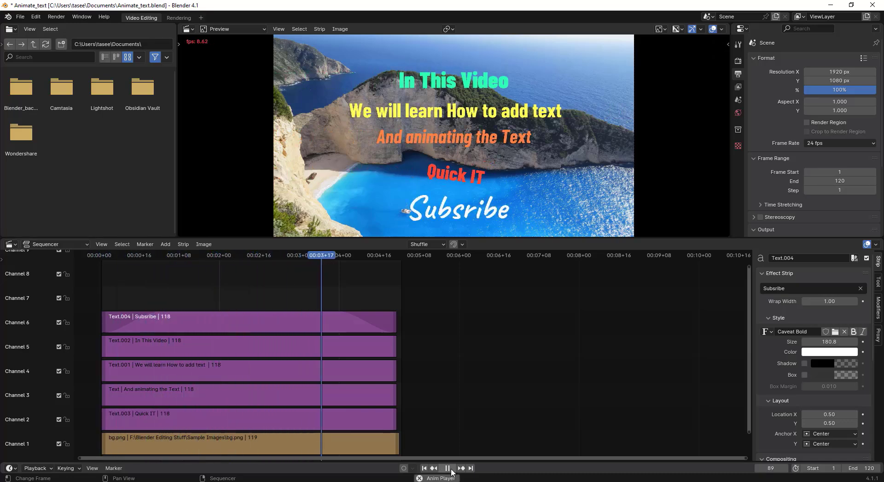
key(Escape)
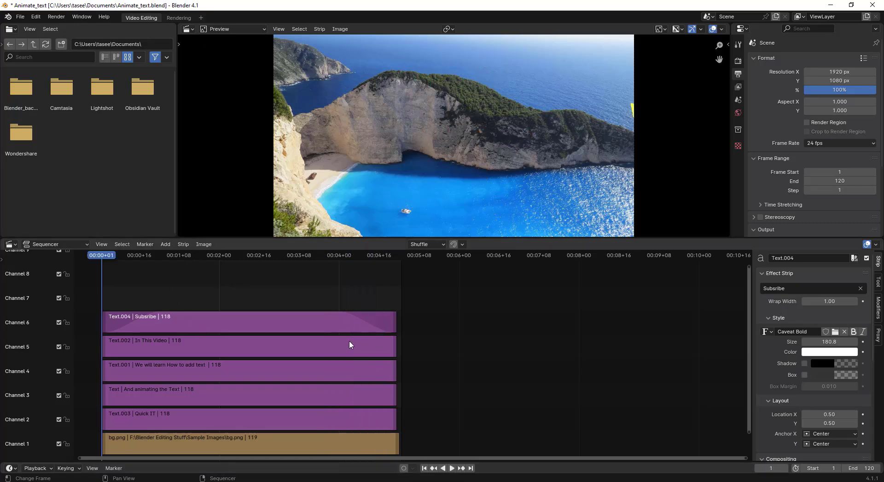
click(109, 256)
drag(425, 309, 296, 425)
click(117, 318)
key(space)
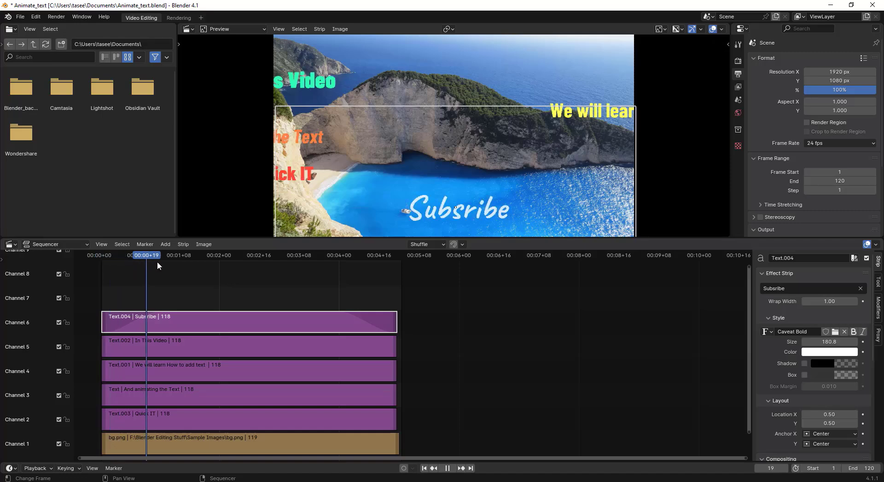
drag(183, 264, 375, 273)
key(space)
Select the Quick IT text strip and move the playhead back to frame 29.
drag(427, 353, 285, 422)
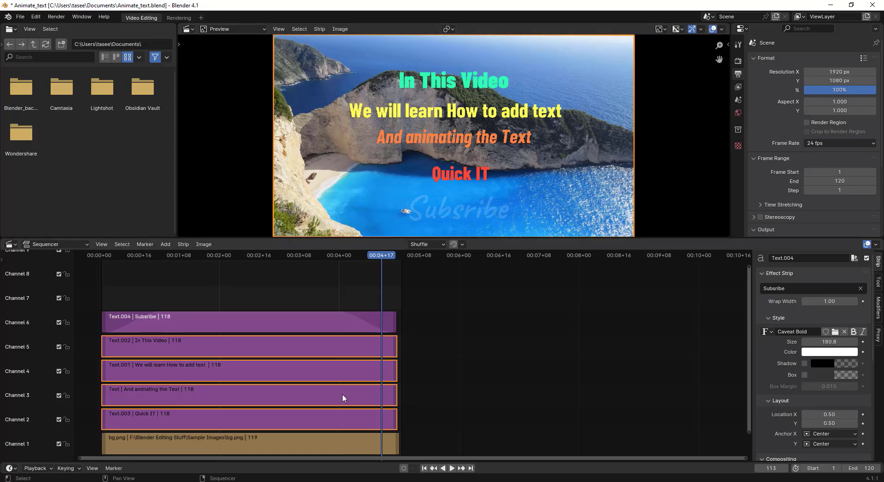
click(327, 420)
drag(389, 261, 173, 263)
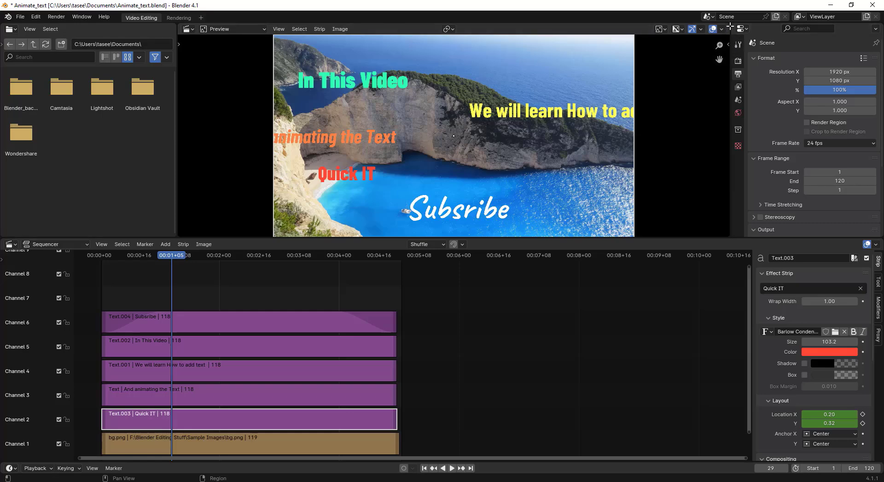
Split the preview area vertically in two and widen the original preview by narrowing the file browser.
drag(730, 26, 409, 56)
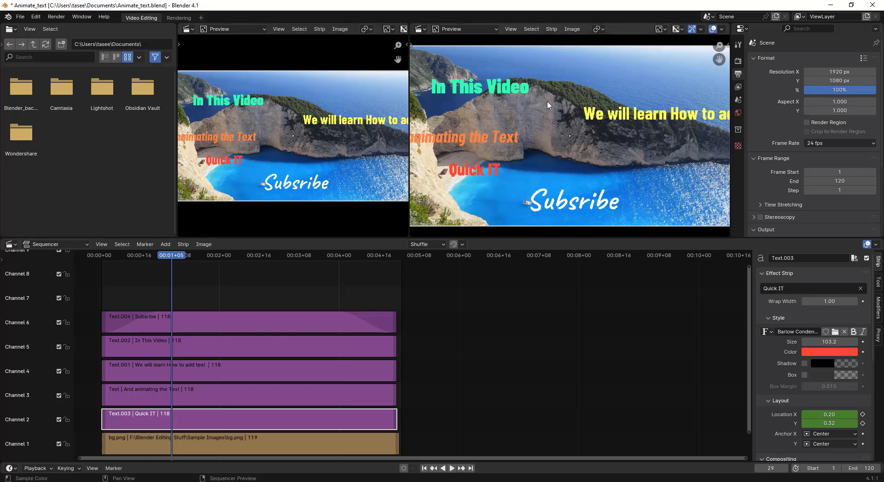
drag(177, 96, 70, 102)
Change the new split area to the Graph Editor and collapse its sidebar.
click(422, 29)
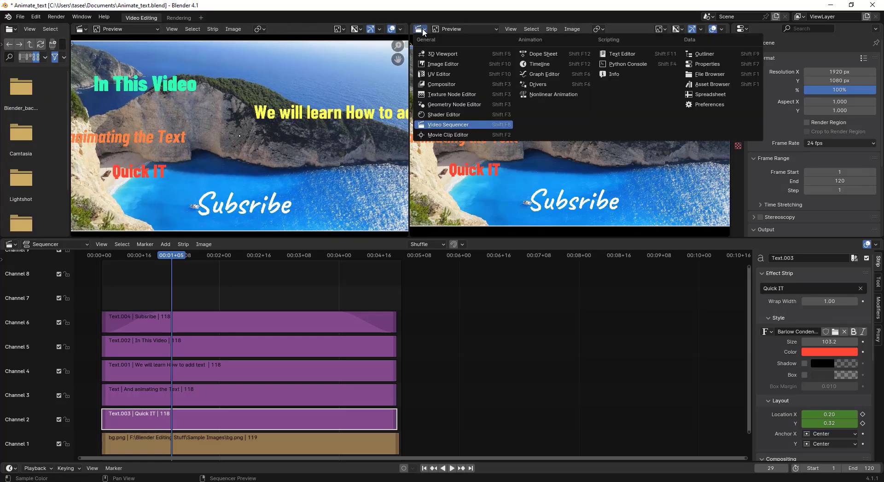
click(556, 75)
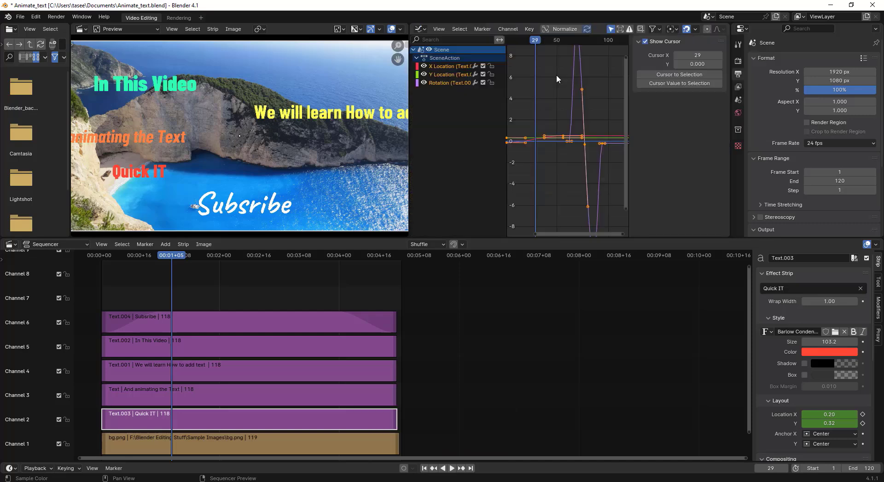
click(470, 334)
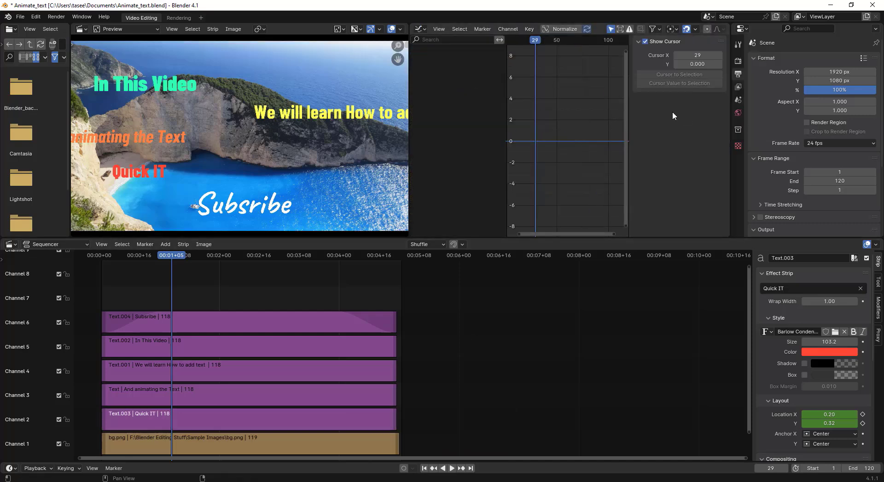
drag(629, 119, 731, 119)
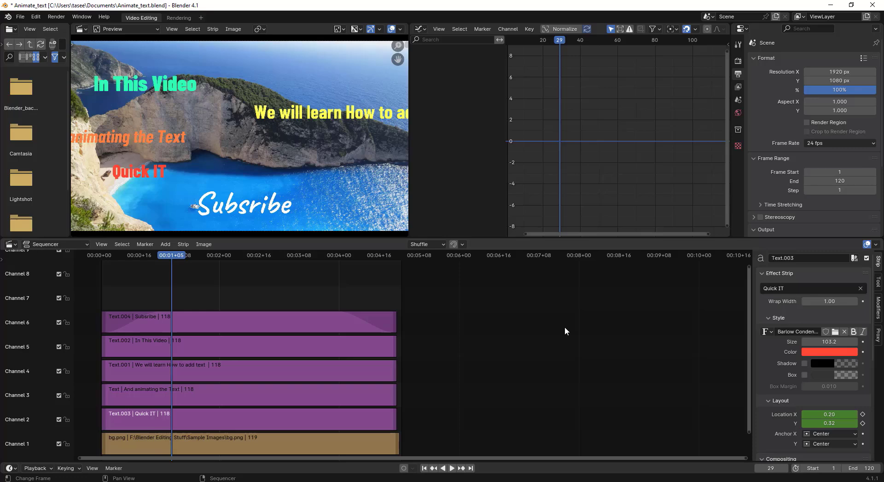
Select the Subsribe text strip to display its Blend Opacity curve in the Graph Editor.
click(334, 328)
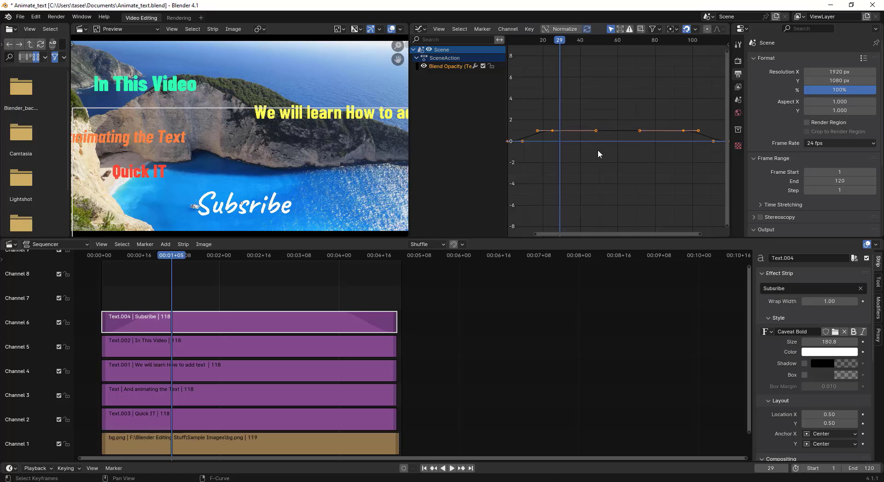
click(321, 449)
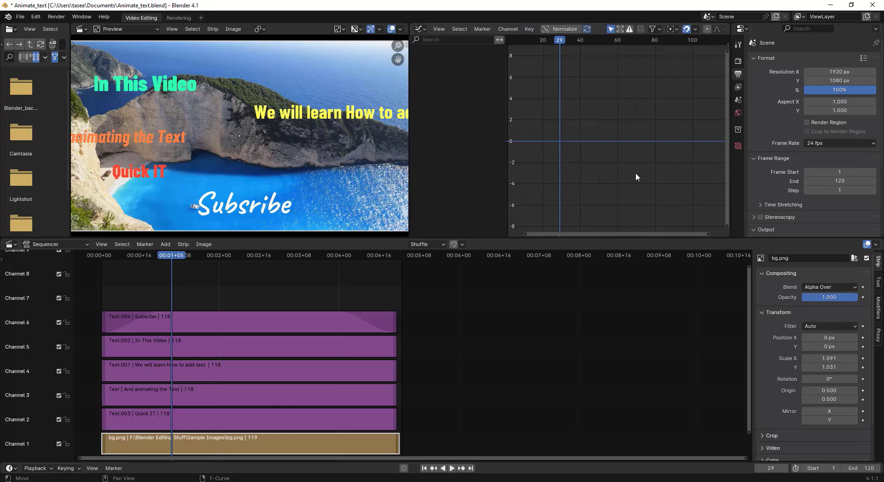
click(324, 330)
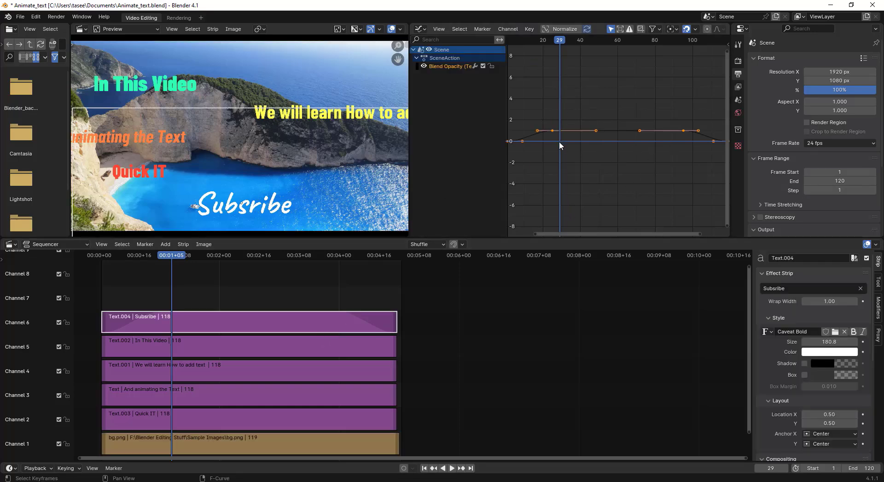
scroll(589, 194, down, 2)
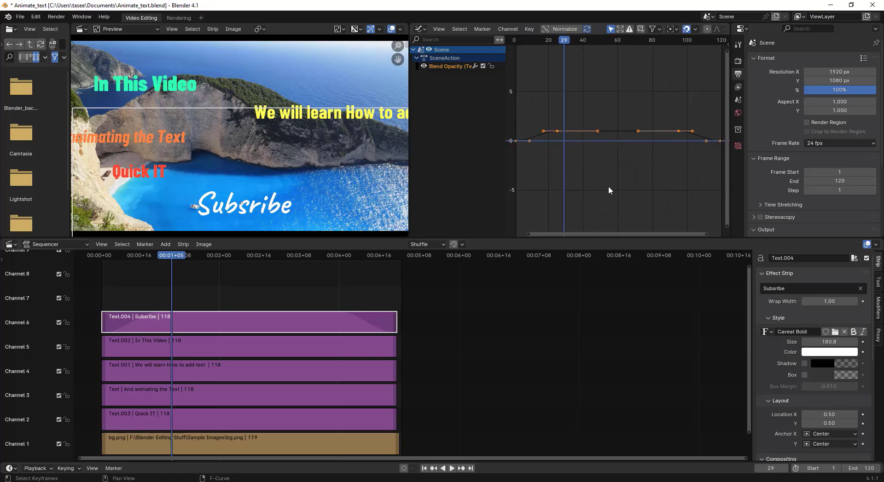
scroll(608, 185, up, 2)
scroll(603, 183, up, 6)
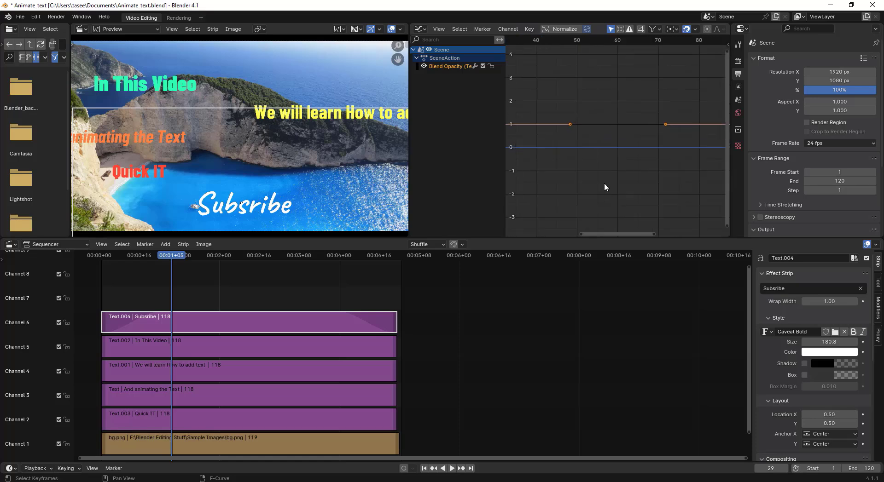
scroll(603, 181, down, 6)
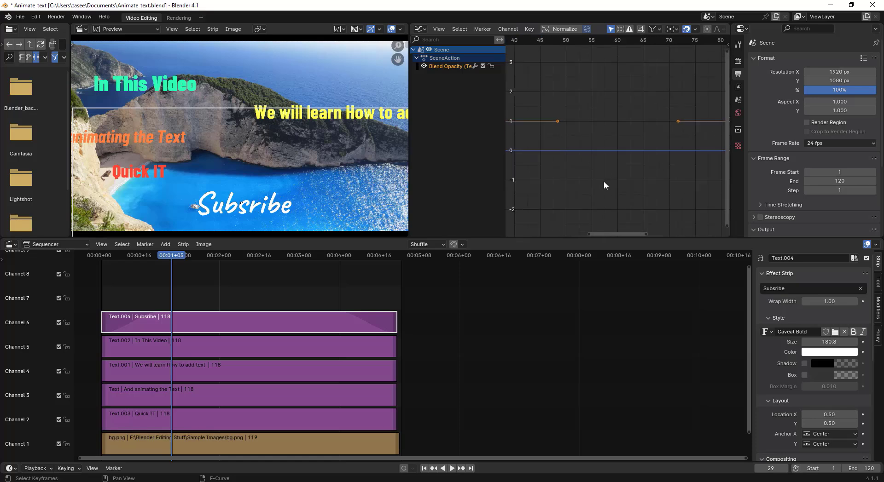
scroll(602, 183, down, 2)
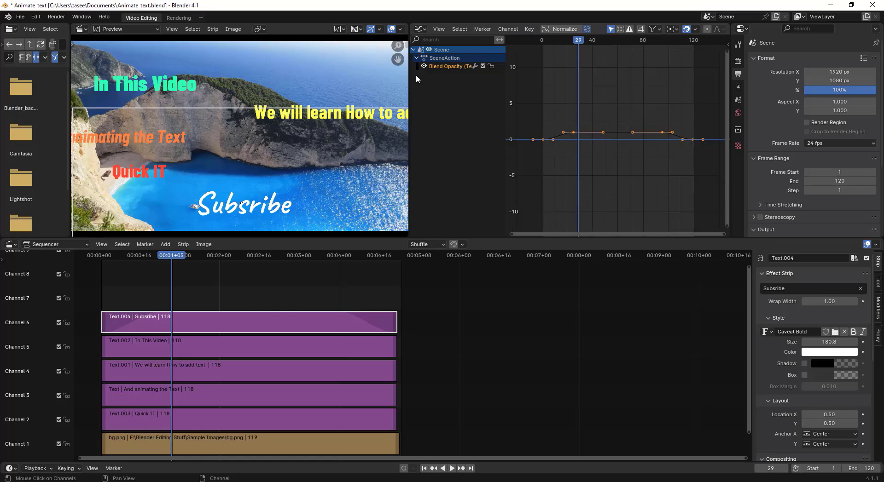
Fit the Blend Opacity curve in the graph, trying out selecting and deselecting all of its keyframes.
click(415, 57)
right_click(449, 122)
click(633, 139)
key(Home)
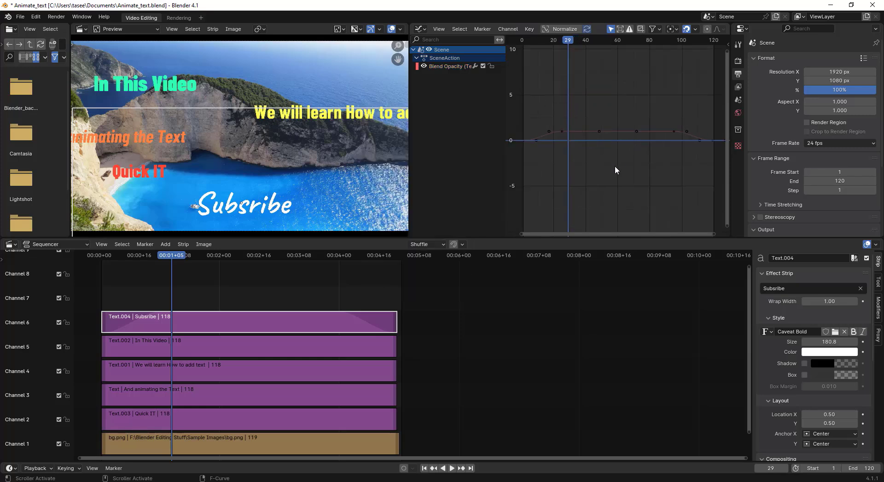
key(a)
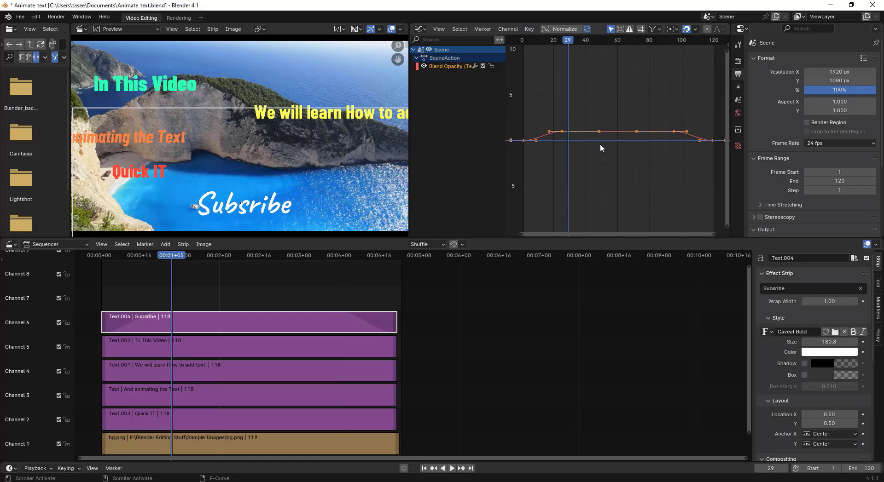
scroll(631, 199, down, 3)
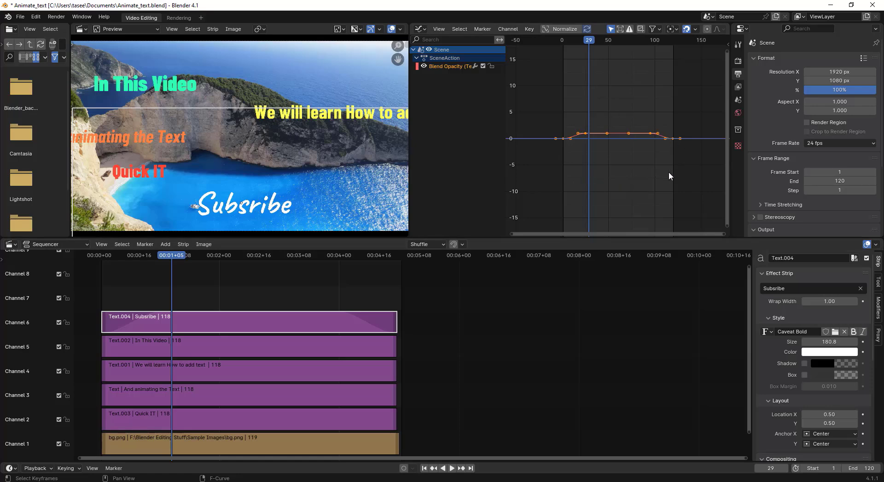
click(643, 75)
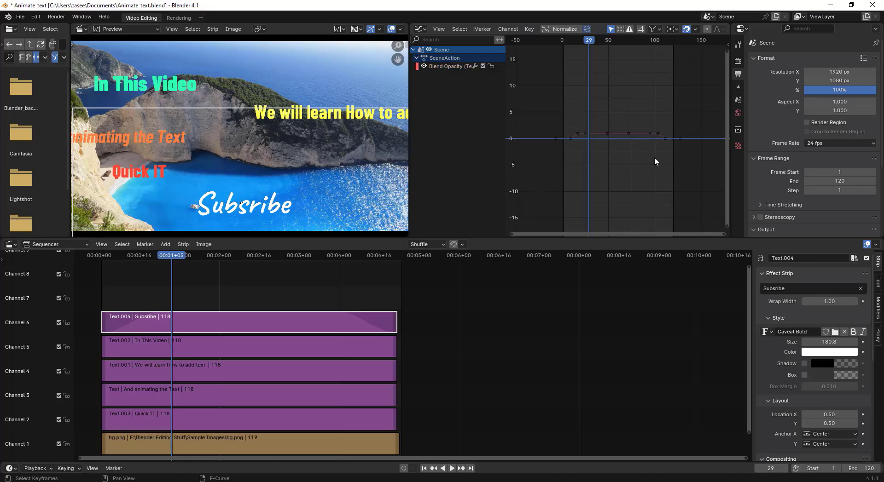
key(a)
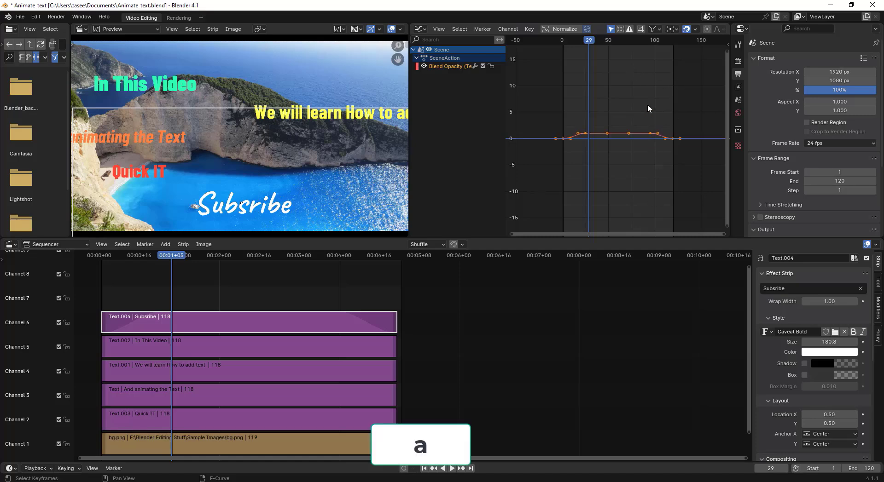
click(608, 191)
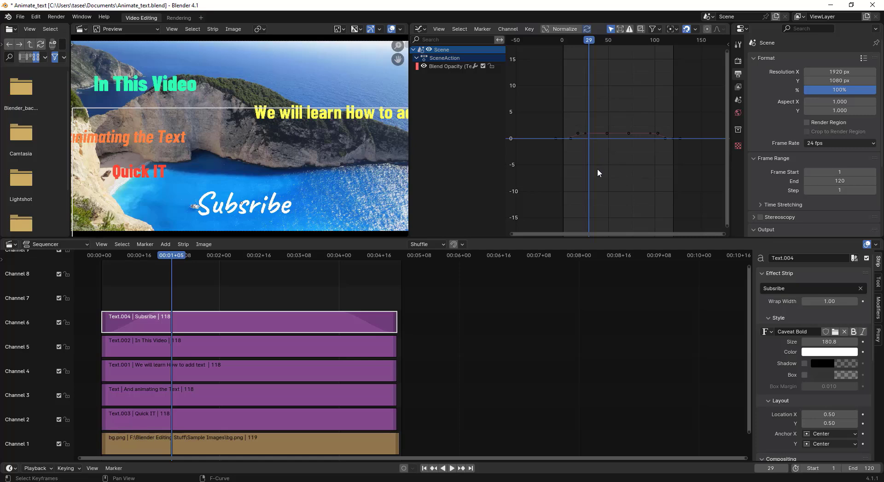
Scale the graph vertically and horizontally to examine the whole Blend Opacity curve between 0.0 and 1.0.
ctrl+scroll(597, 169, up, 3)
ctrl+middle_drag(648, 179, 651, 138)
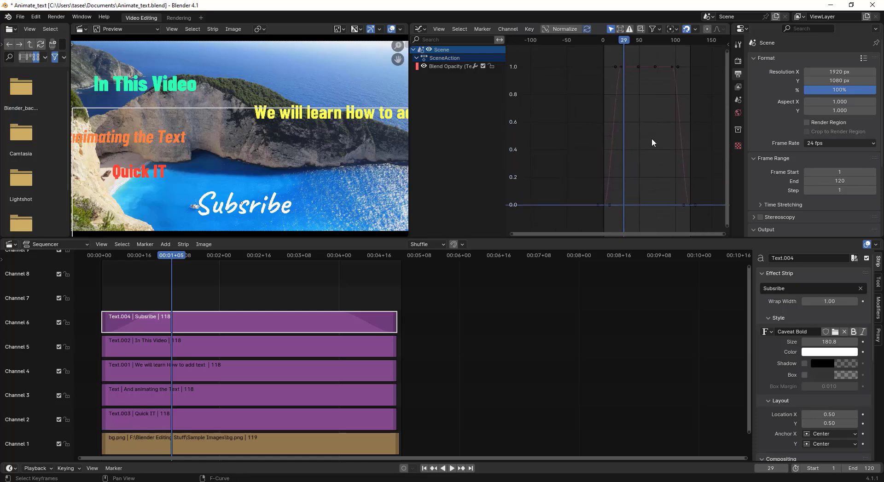
scroll(644, 149, up, 1)
click(608, 159)
scroll(636, 138, down, 2)
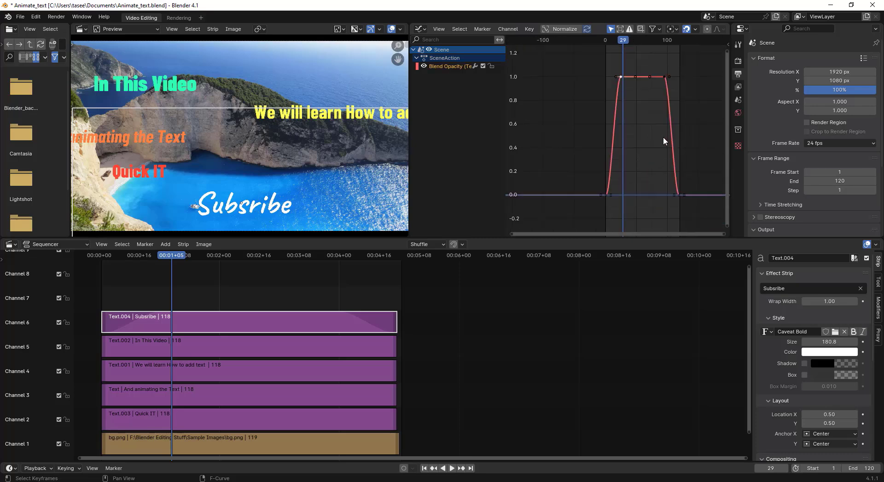
ctrl+middle_drag(648, 155, 647, 188)
click(646, 158)
key(Home)
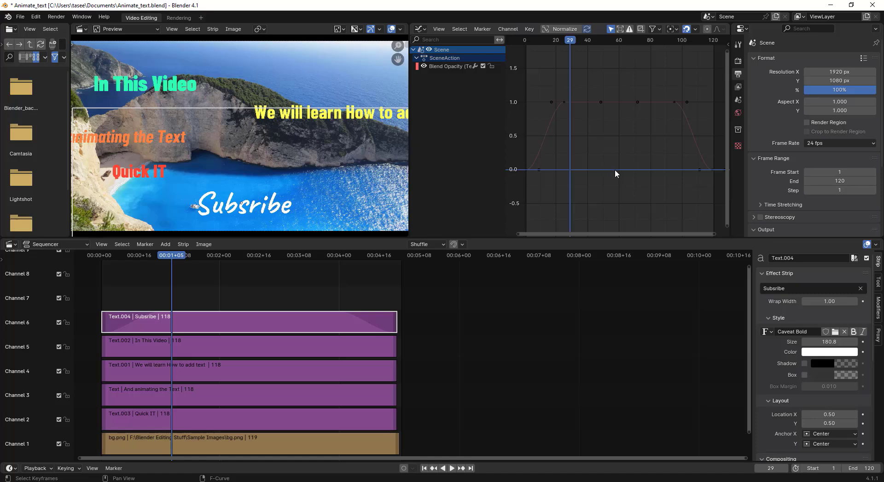
key(ctrl)
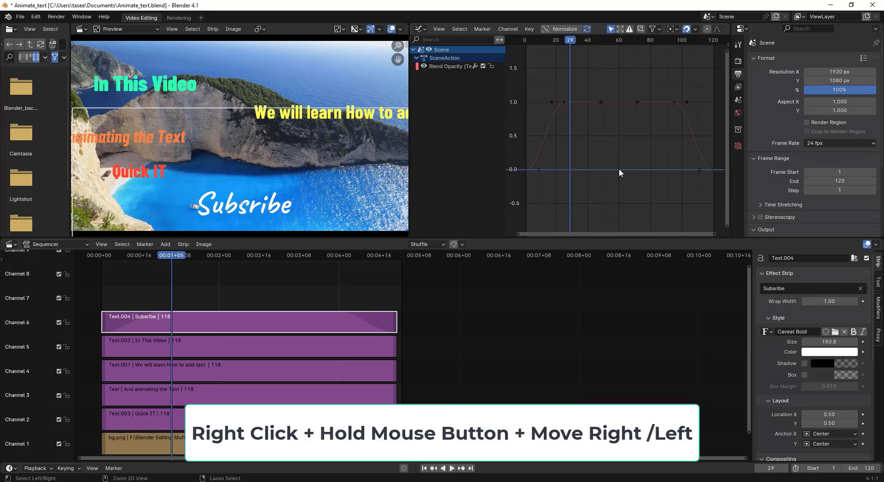
ctrl+middle_drag(619, 169, 655, 177)
ctrl+middle_drag(581, 176, 613, 205)
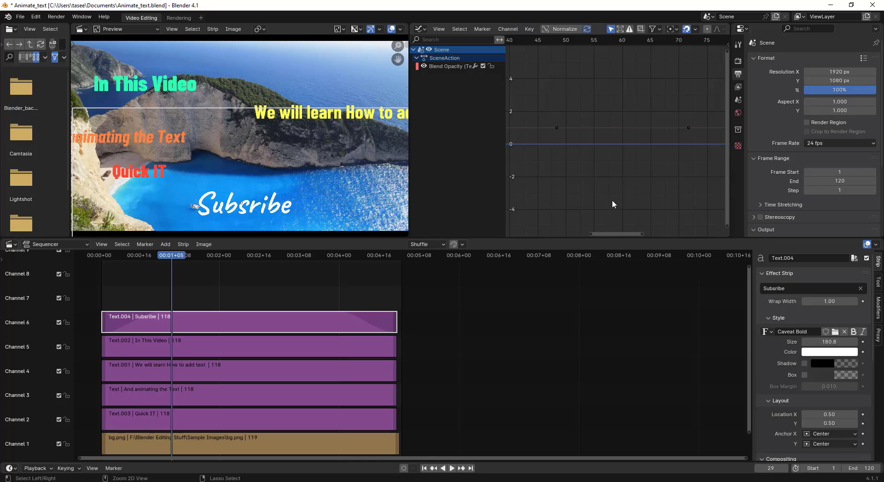
mouse_move(611, 204)
ctrl+middle_down()
mouse_move(622, 201)
mouse_move(568, 192)
mouse_move(571, 166)
mouse_move(599, 191)
ctrl+middle_up()
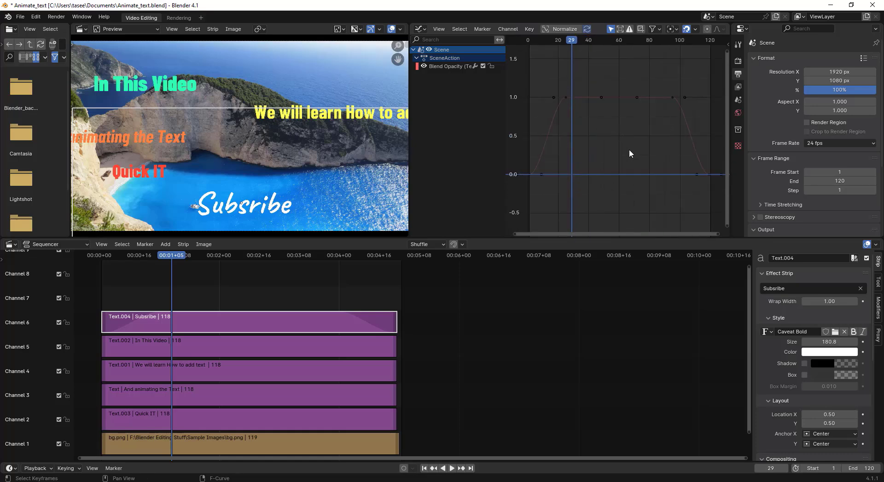
Select all Blend Opacity keyframes, then individual keyframes and handles, to examine how they shape the fade-in and fade-out.
key(a)
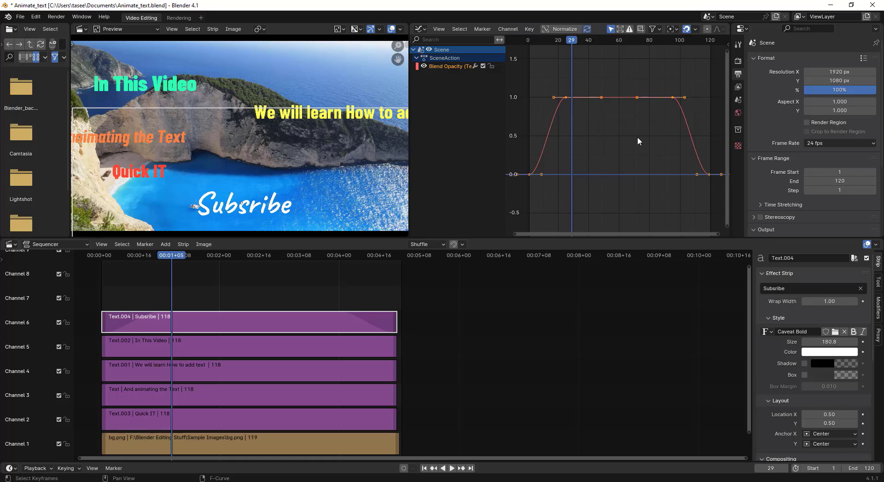
click(566, 99)
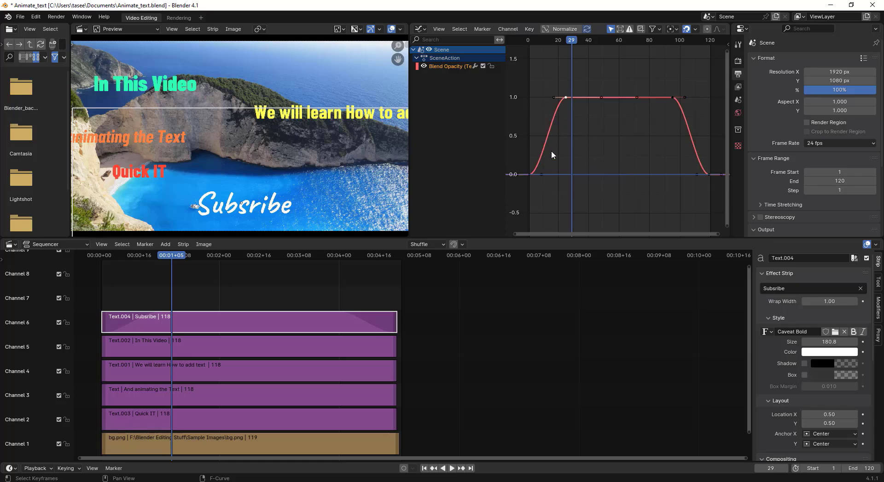
click(529, 174)
click(541, 174)
click(696, 174)
Move the playhead back to frame 22, within the Subsribe text's fade-in.
drag(175, 259, 156, 263)
key(space)
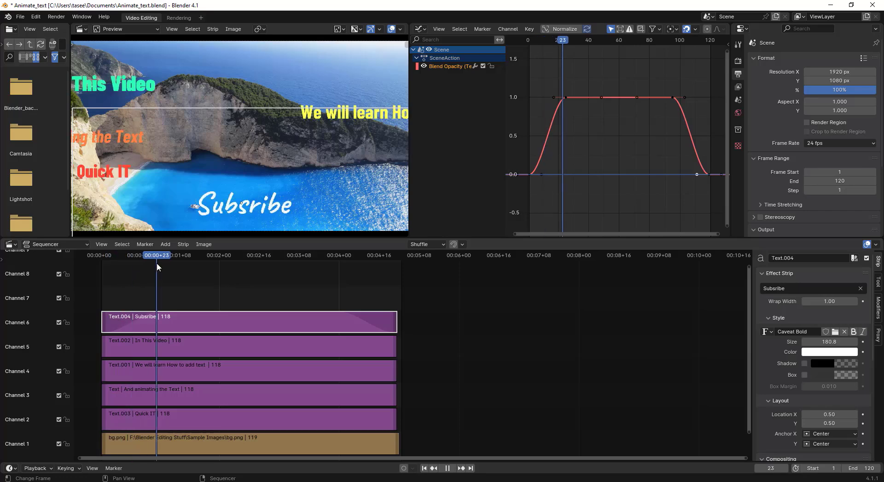
key(space)
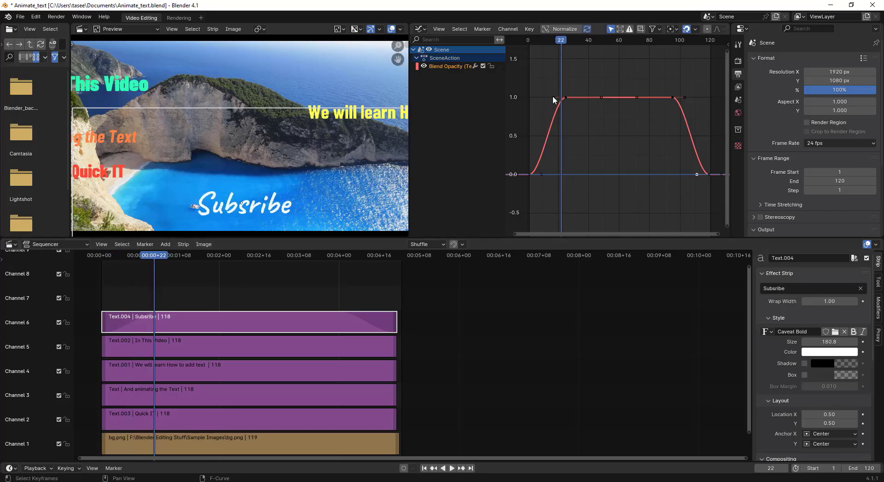
Pull the left handle of the fade-in's end keyframe out to about frame 7 to steepen the opacity rise, and reselect that keyframe.
mouse_move(555, 98)
mouse_down()
mouse_move(556, 111)
mouse_move(547, 91)
mouse_move(539, 98)
mouse_up()
click(675, 107)
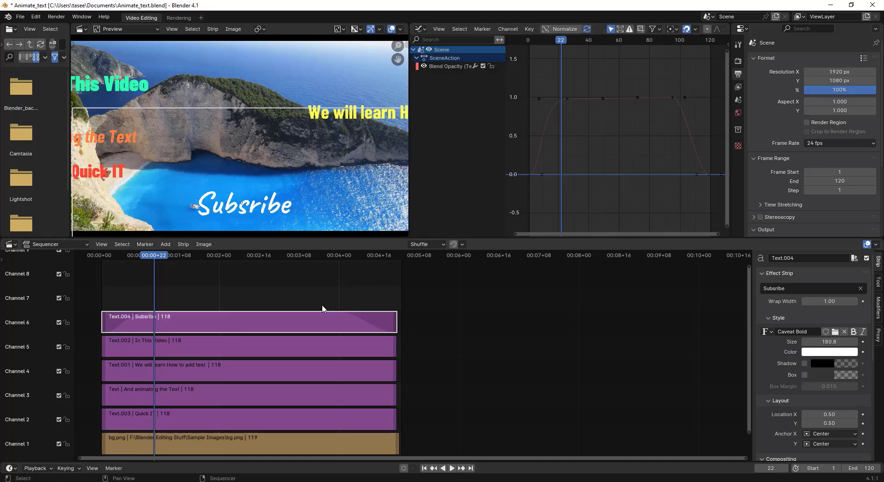
click(567, 99)
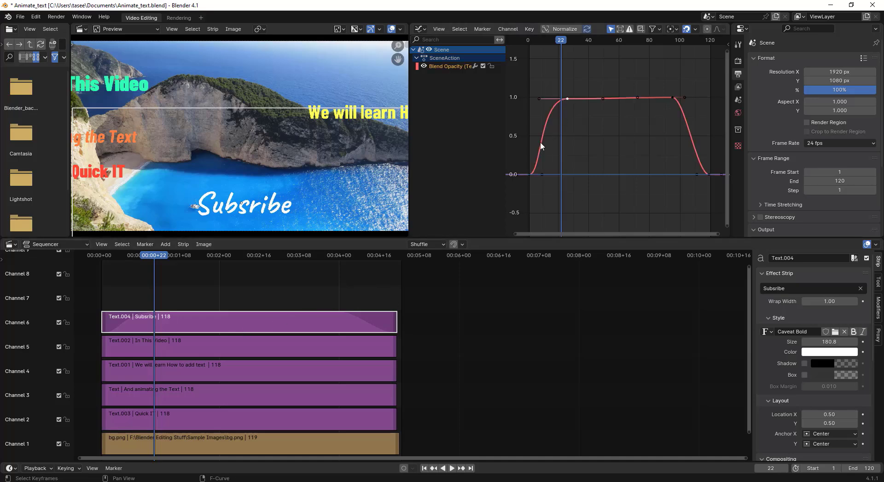
Shift the Blend Opacity fade-in's end keyframe to about frame 10 and the fade-out's start keyframe to about frame 114.
drag(568, 99, 544, 98)
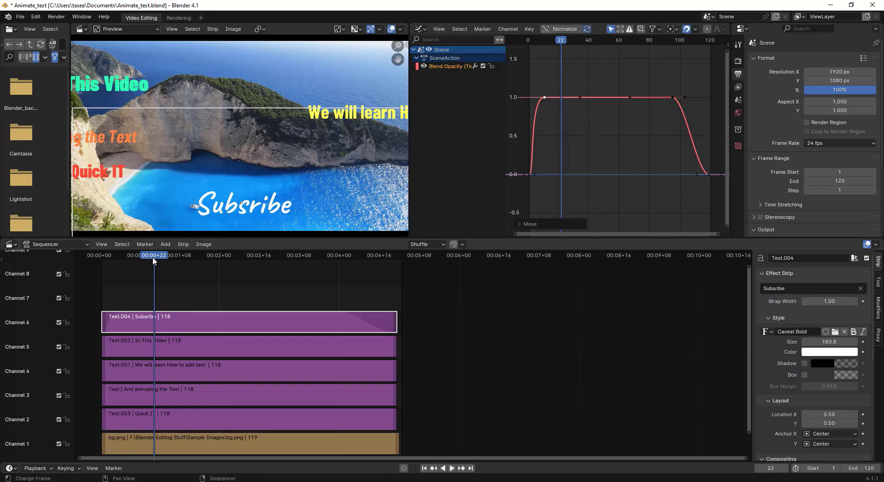
drag(154, 260, 112, 254)
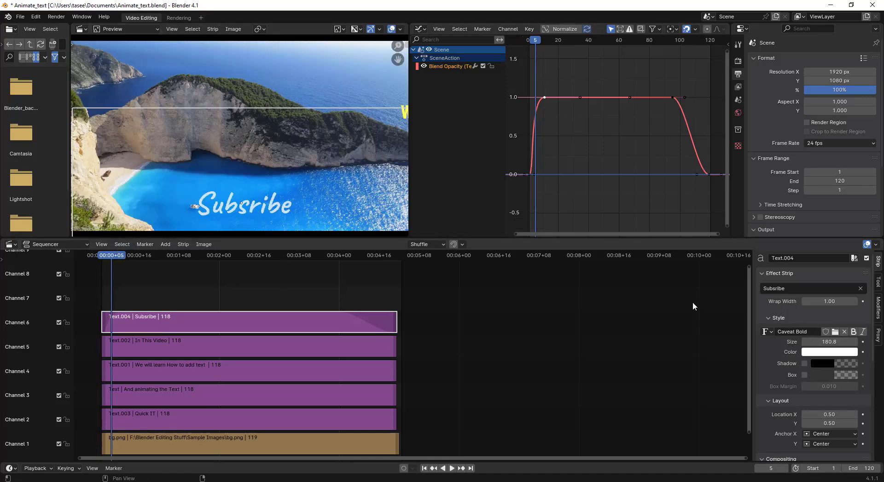
click(672, 97)
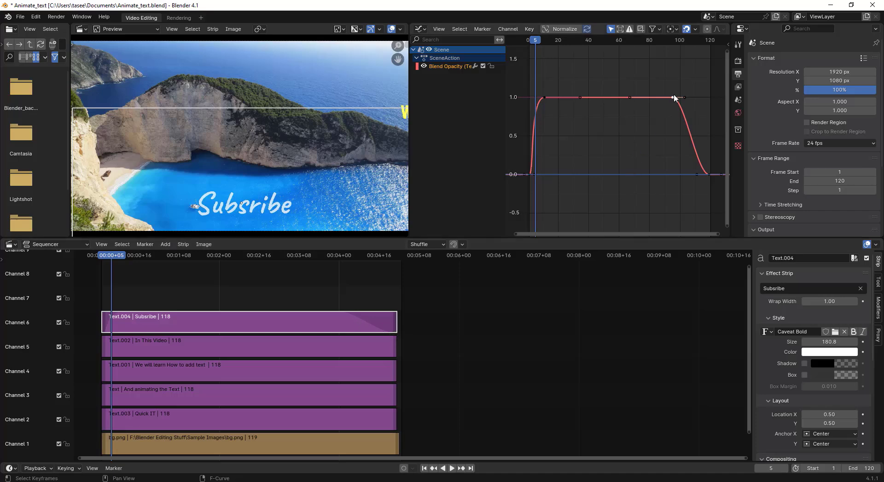
drag(672, 98, 700, 98)
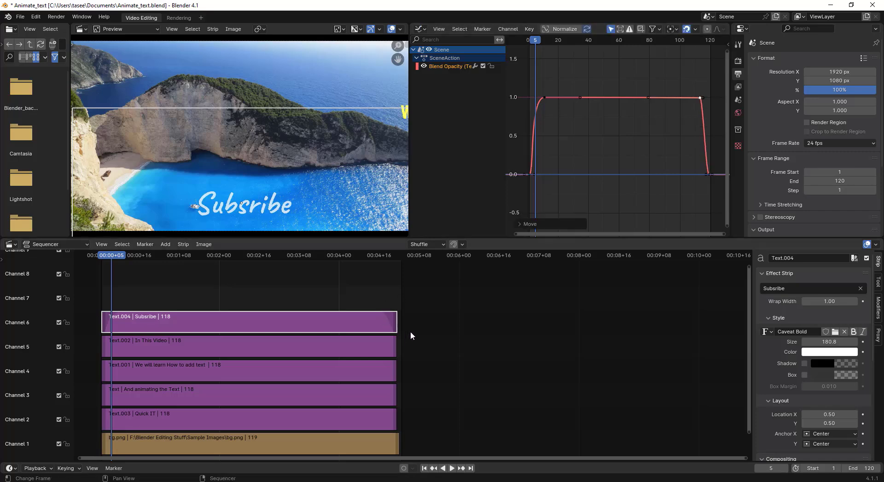
Play the sequence from frame 110 and scrub back to frame 105 to check the shortened opacity fades.
click(374, 257)
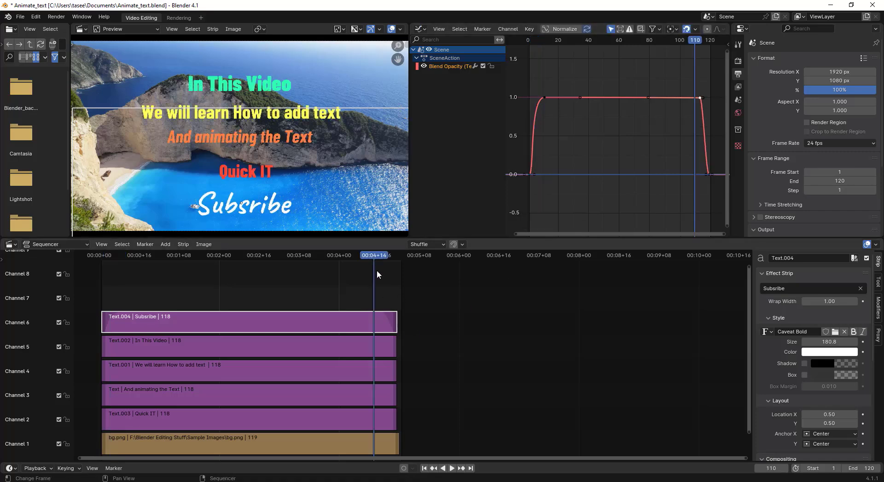
click(451, 468)
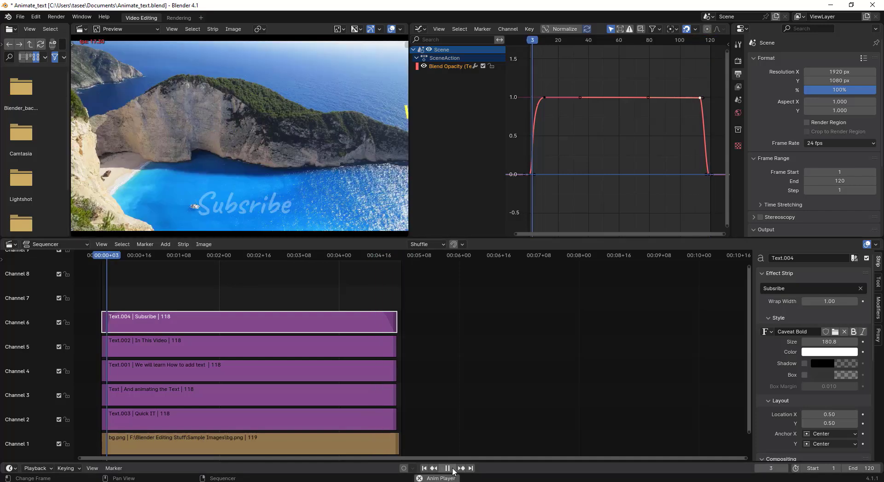
mouse_move(373, 255)
mouse_down()
mouse_move(385, 264)
mouse_move(361, 258)
mouse_up()
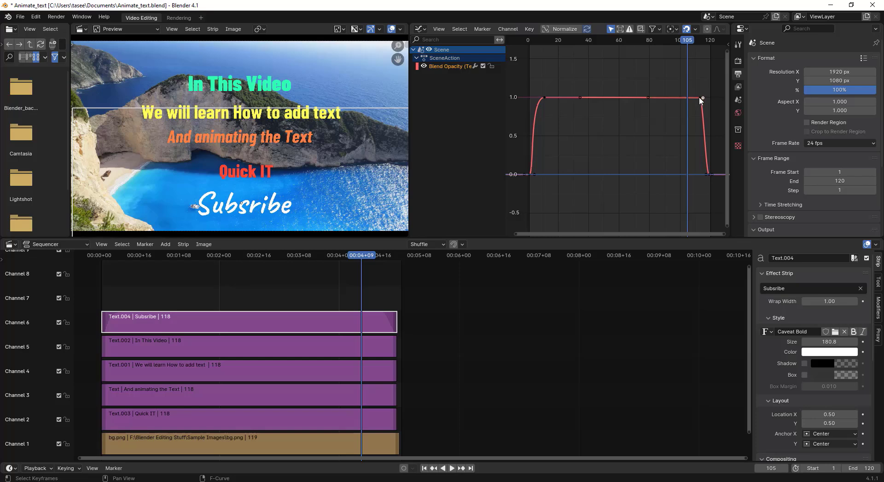
Undo the recent moves of the fade-in and fade-out opacity keyframes.
click(700, 98)
key(ctrl+z)
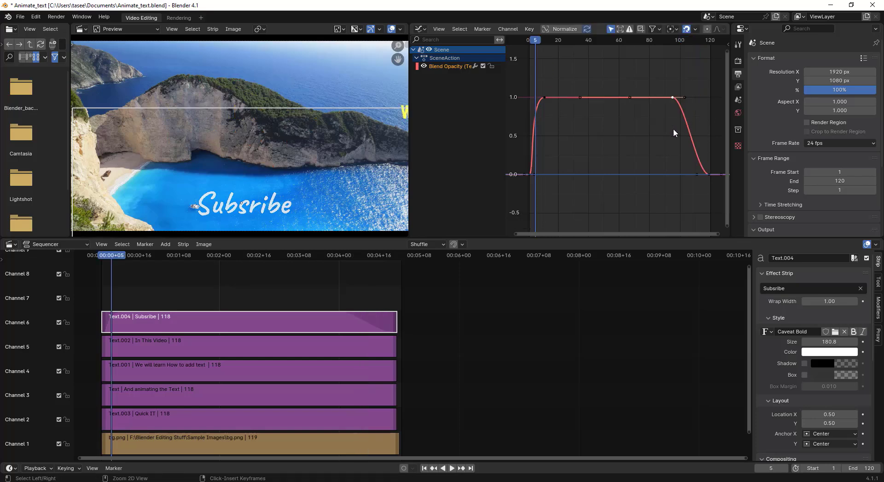
key(ctrl+z)
key(ctrl+z)
key(ctrl+z)
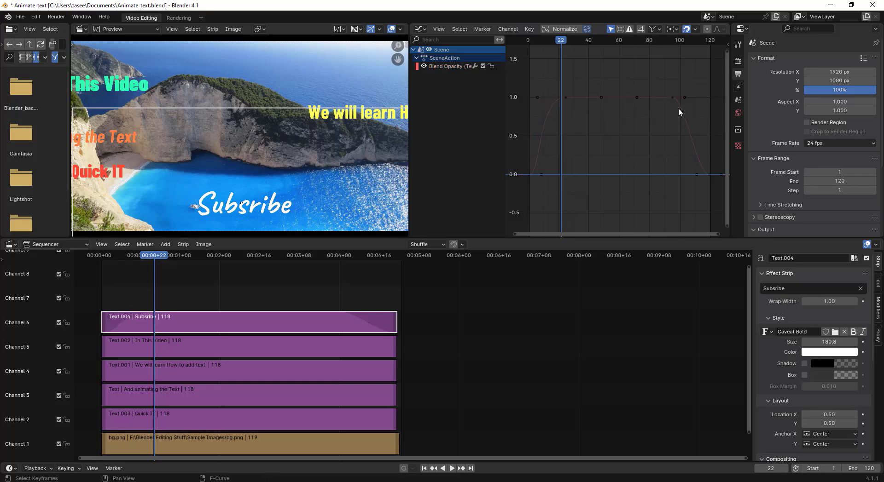
Try a longer fade-out by moving its start keyframe to about frame 62, and play back the result.
drag(673, 98, 622, 101)
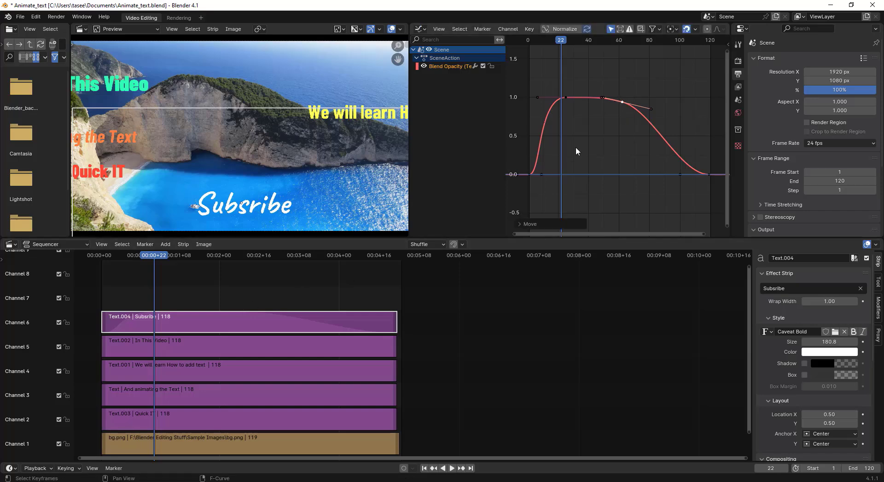
drag(138, 256, 197, 255)
click(451, 468)
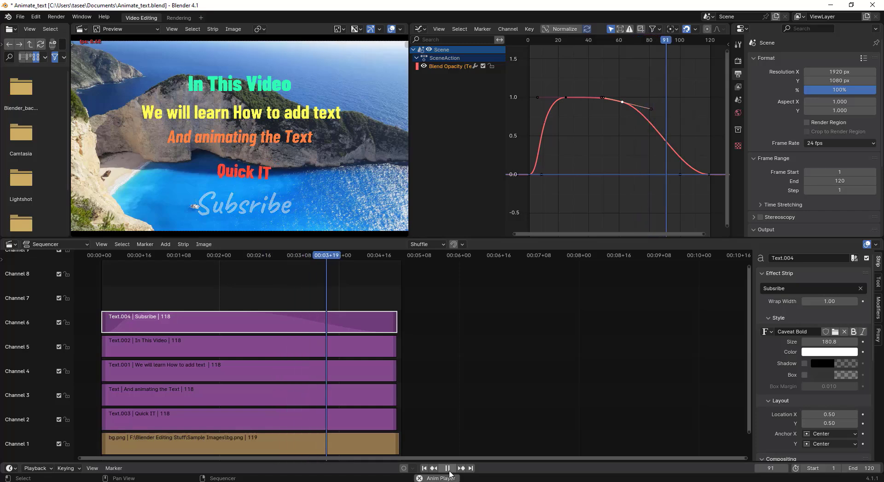
click(447, 468)
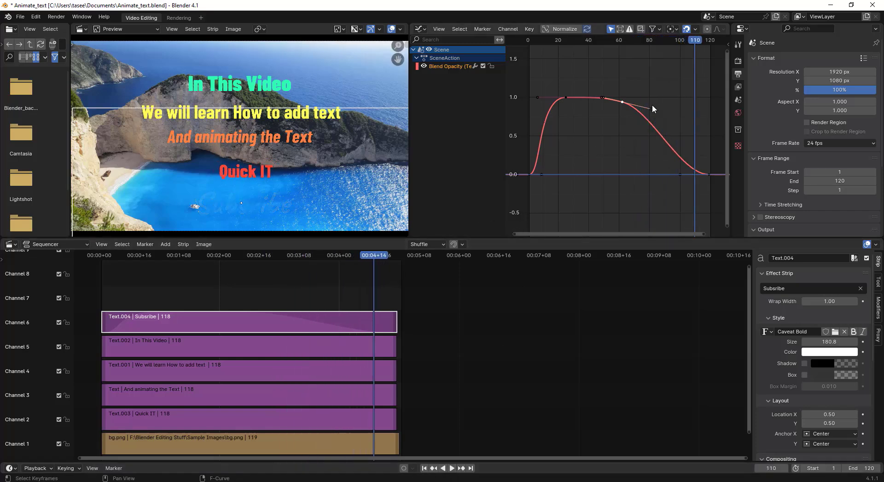
Move the fade-out's start keyframe back to about frame 95 at an opacity of 1.0.
drag(621, 105, 672, 98)
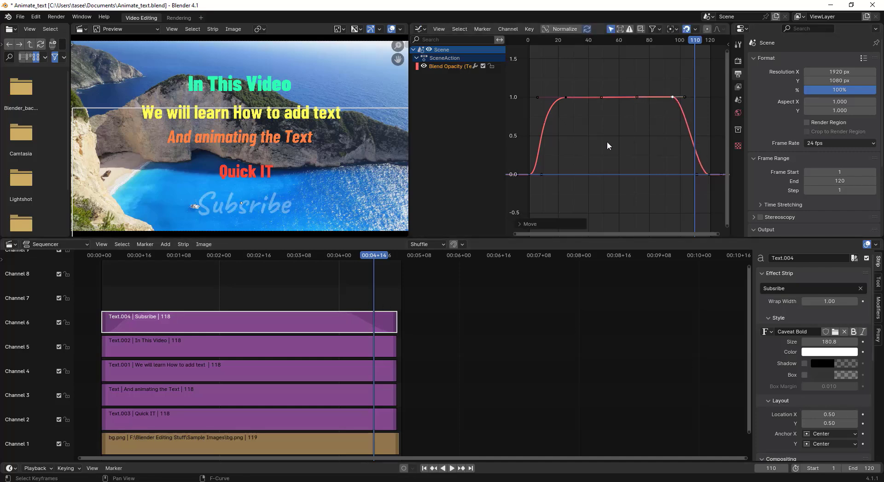
Select the two fade-in keyframes of the Blend Opacity curve and set their interpolation to Linear.
click(644, 138)
click(537, 97)
drag(530, 79, 592, 205)
drag(516, 78, 582, 192)
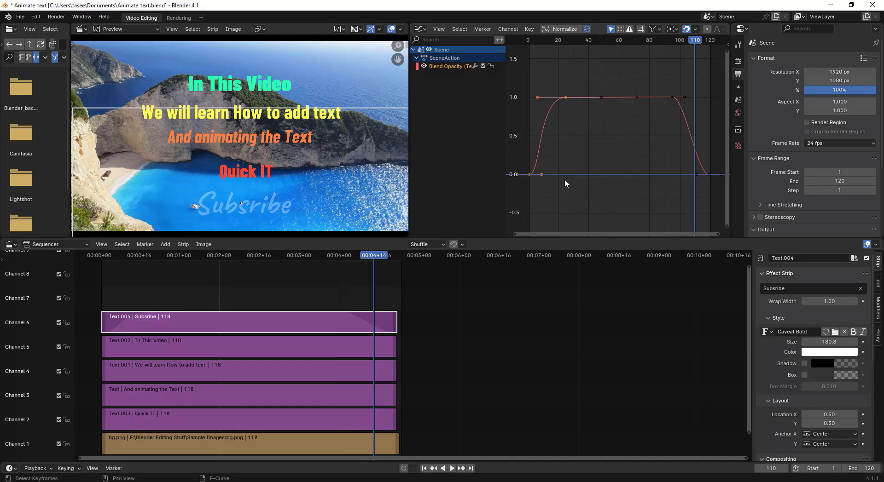
key(t)
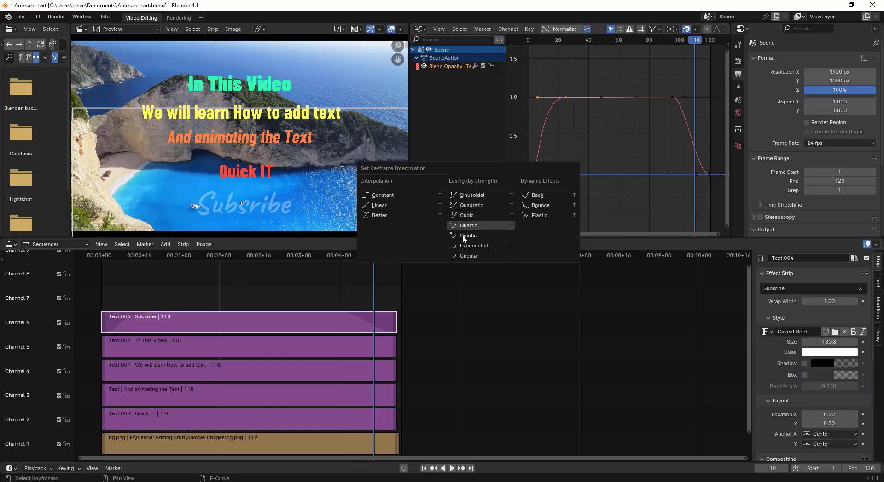
click(374, 206)
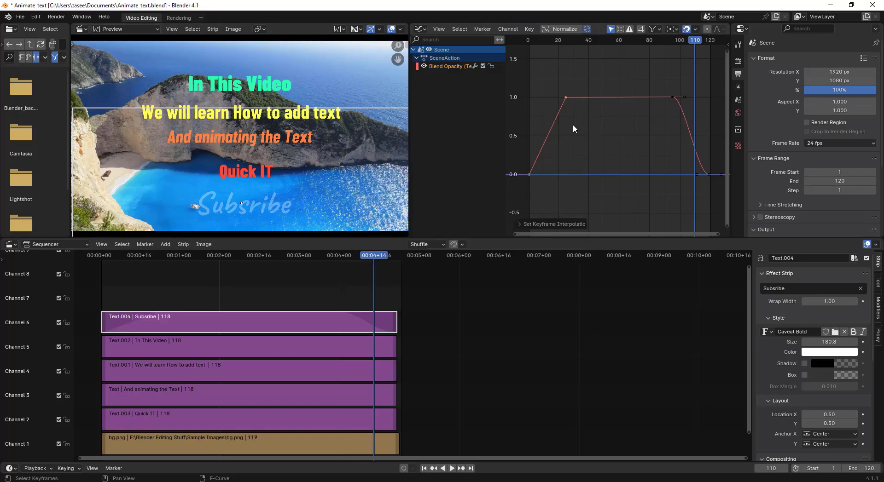
Play the sequence from frame 0 to check the linear opacity fade-in of the Subsribe text.
click(124, 261)
click(122, 256)
drag(122, 257, 99, 256)
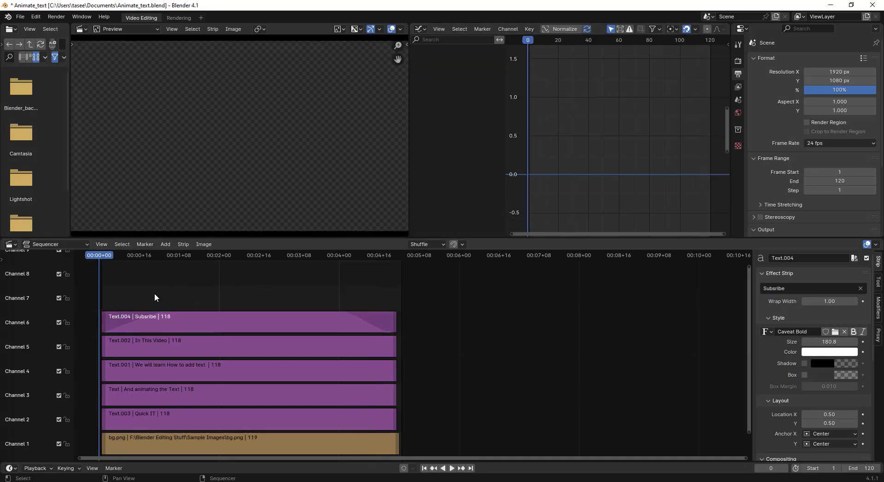
click(451, 468)
click(447, 468)
Reselect the Subsribe text strip and undo the Linear interpolation on its fade-in keyframes.
click(389, 322)
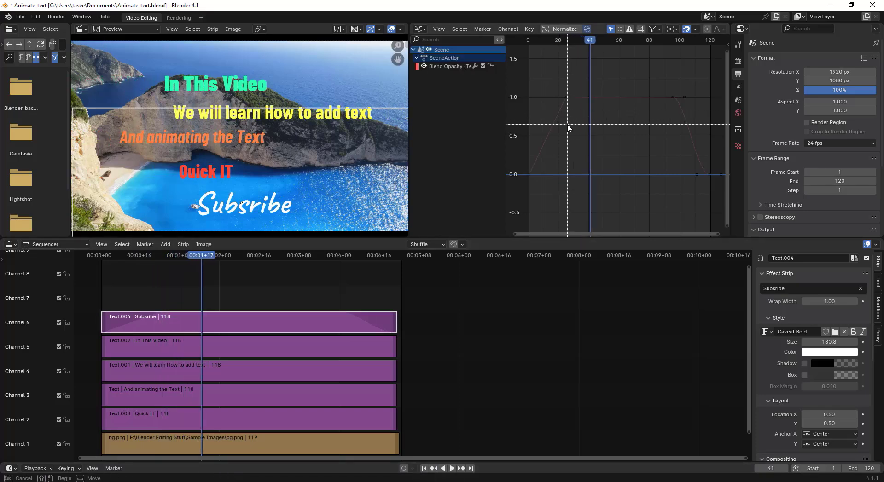
key(t)
click(530, 83)
Box-select the two fade-in keyframes of the Blend Opacity curve and set their interpolation to Elastic.
key(b)
drag(529, 84, 592, 192)
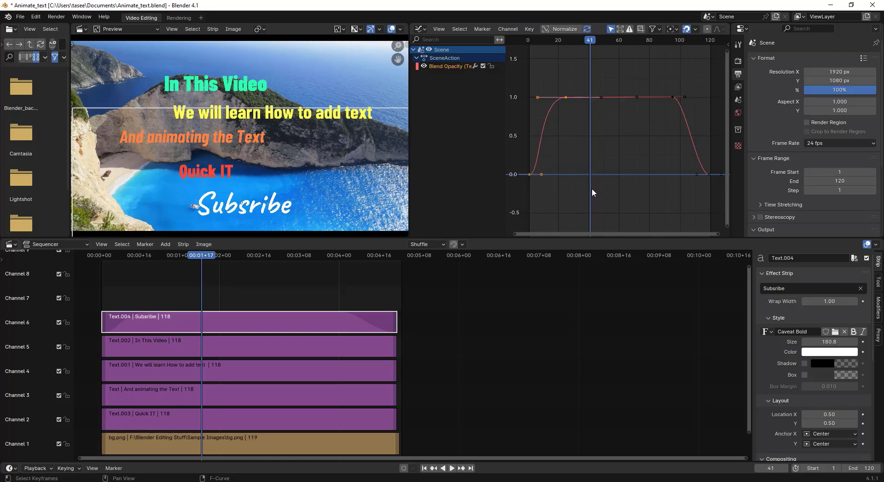
drag(526, 81, 585, 180)
key(b)
drag(529, 82, 589, 195)
key(t)
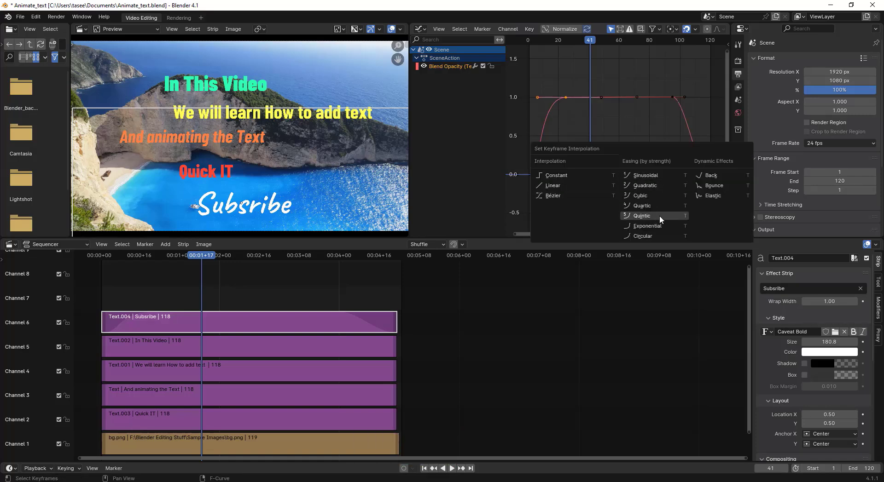
click(718, 196)
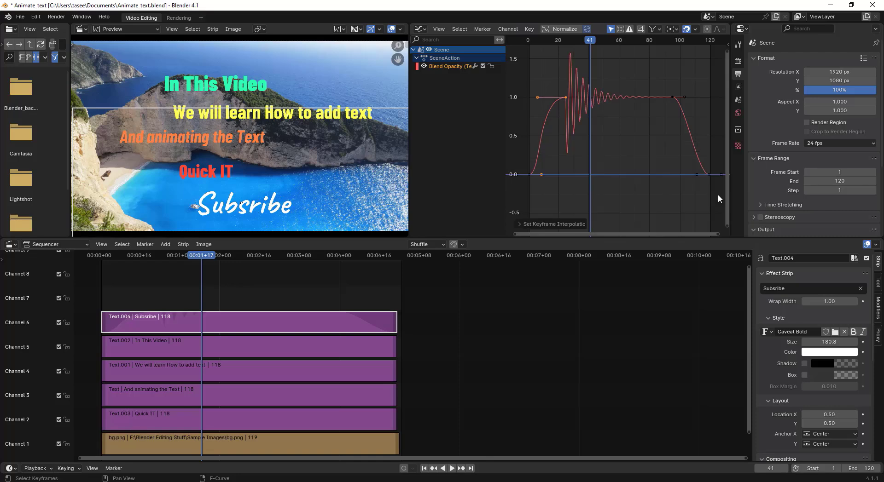
Play the sequence from frame 5 and again from frame 27 to examine the Elastic opacity effect.
click(535, 40)
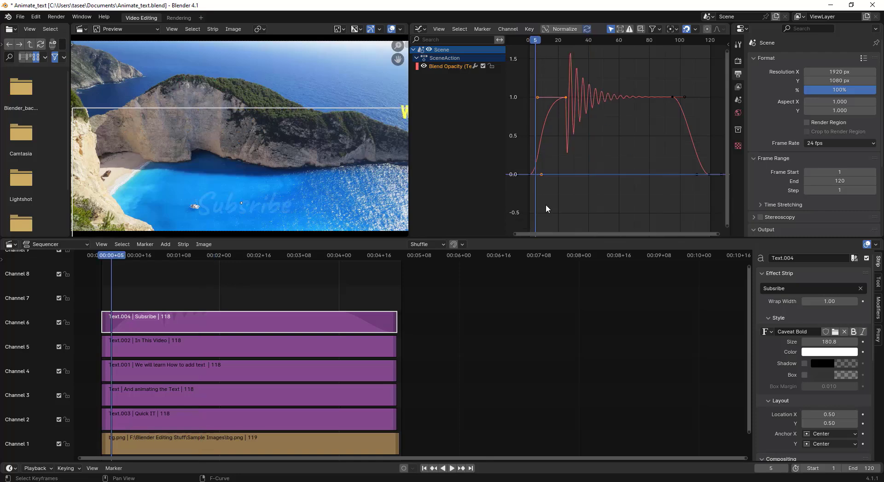
click(452, 469)
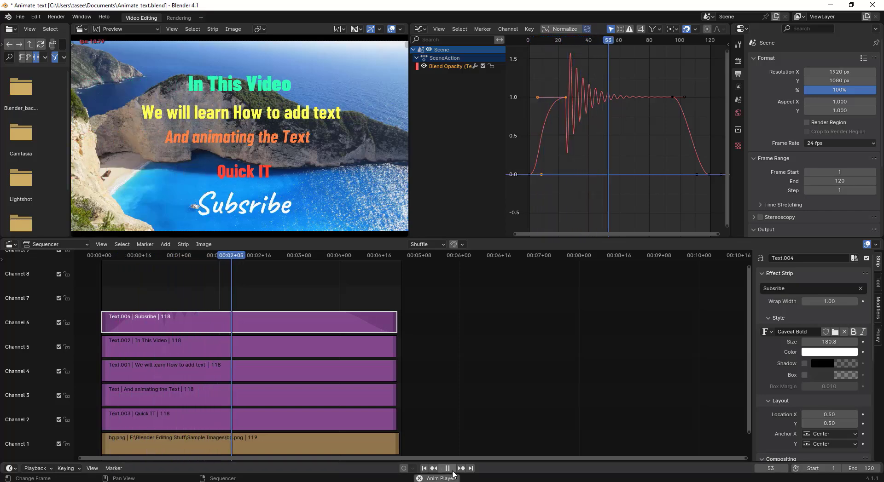
key(space)
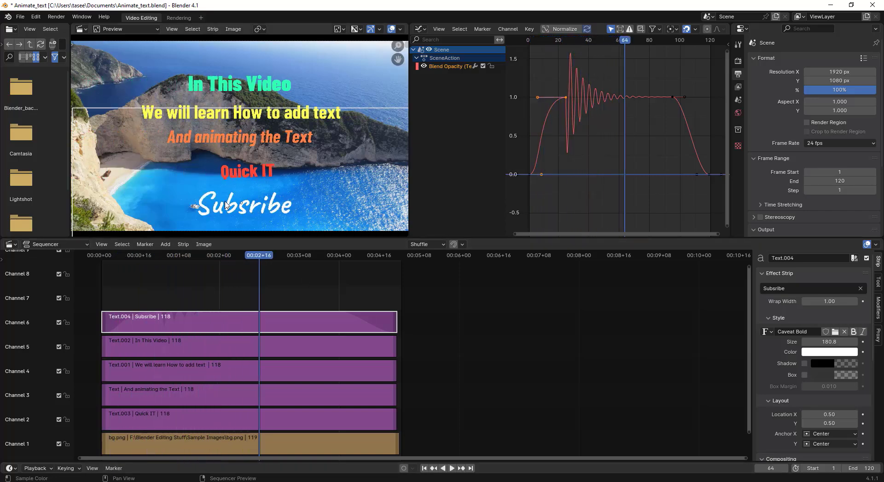
drag(255, 260, 166, 259)
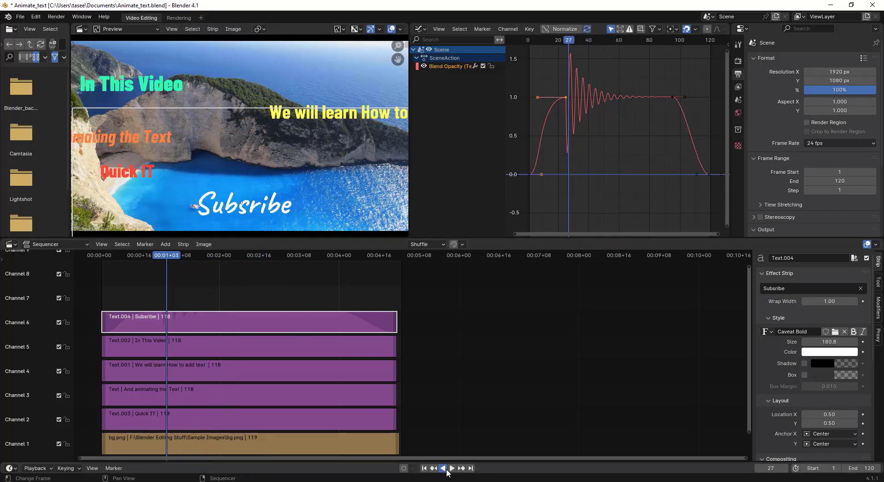
click(452, 468)
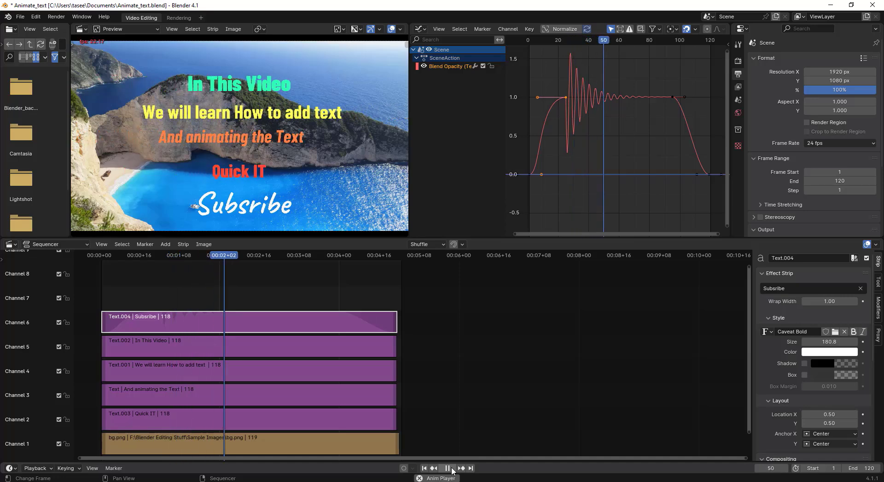
key(space)
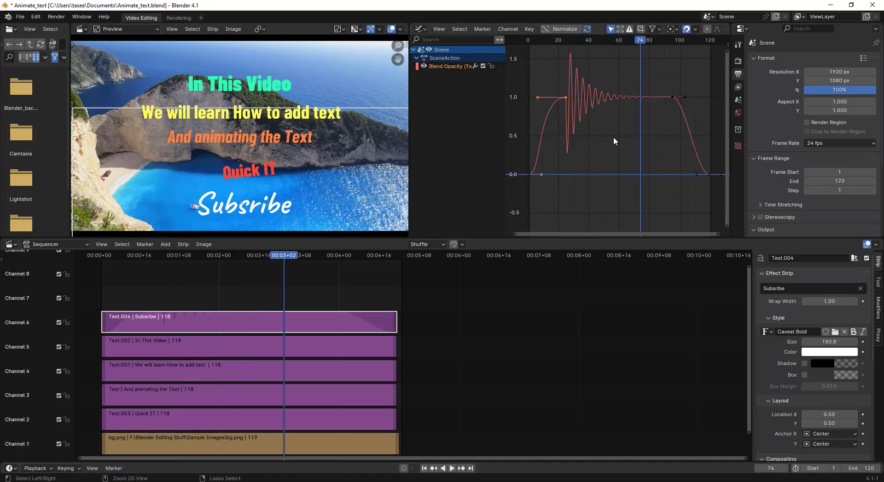
Undo the Elastic interpolation, and reapply Elastic to the reselected fade-in keyframes.
key(ctrl+z)
key(ctrl+z)
drag(534, 84, 605, 195)
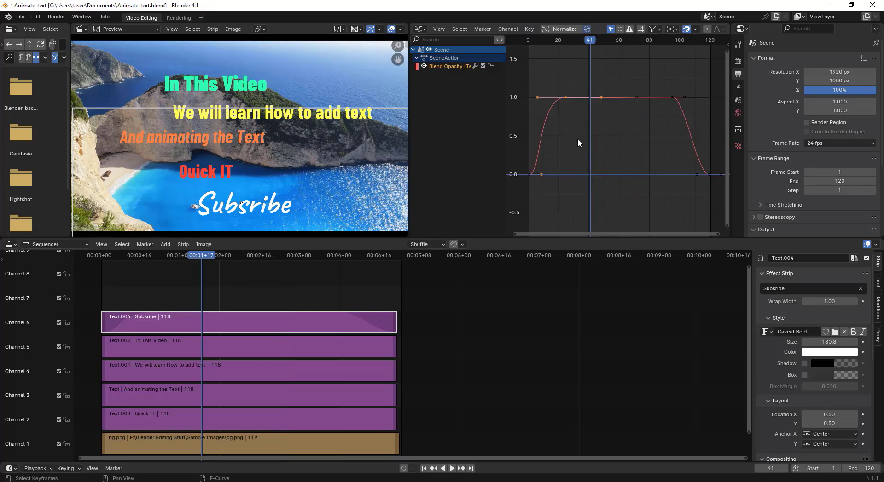
key(t)
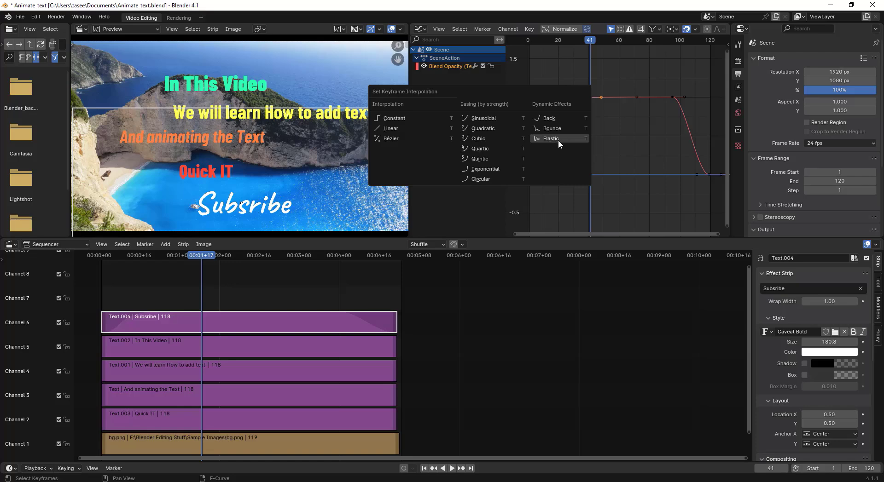
click(557, 140)
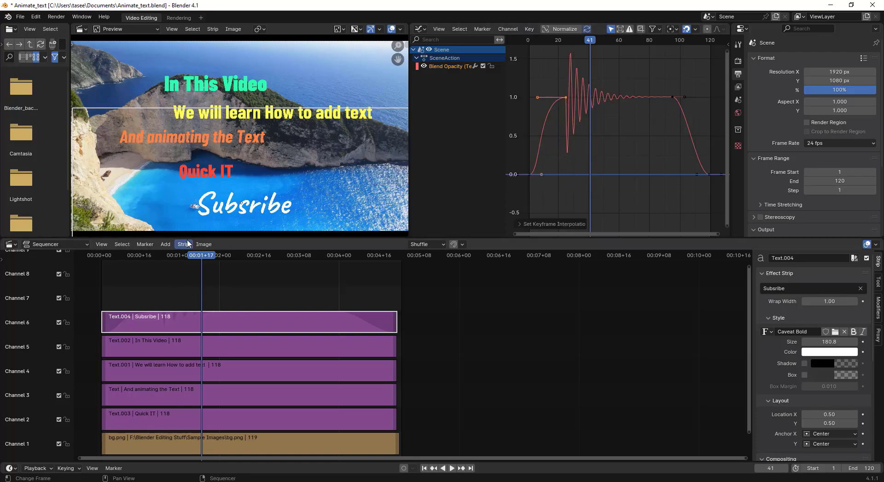
Play the sequence from the start to check the reapplied Elastic opacity effect on the Subsribe text.
key(shift+Left)
click(451, 468)
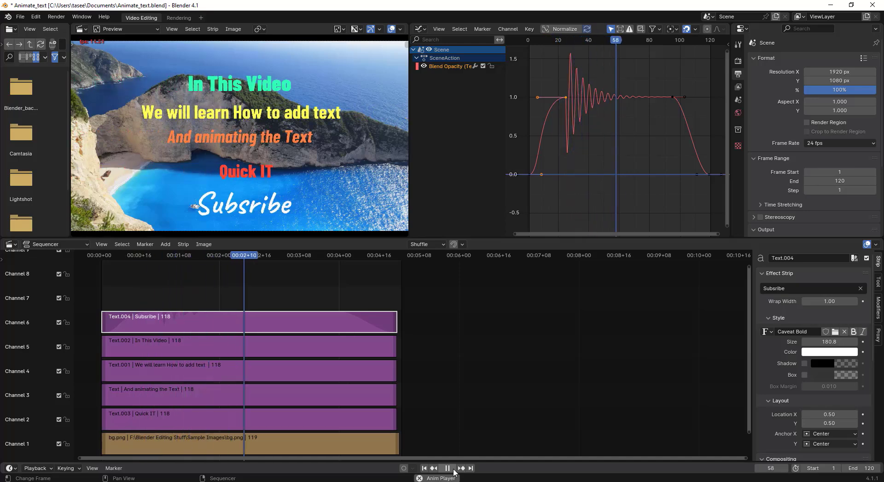
key(space)
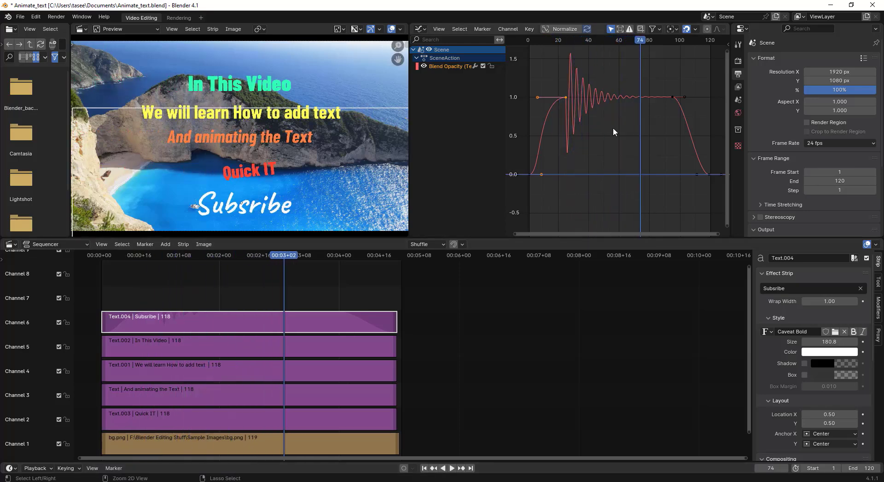
Undo the reapplied Elastic interpolation and reselect the fade-in keyframes, leaving their interpolation type as it is.
key(ctrl+z)
key(ctrl+z)
drag(536, 76, 615, 205)
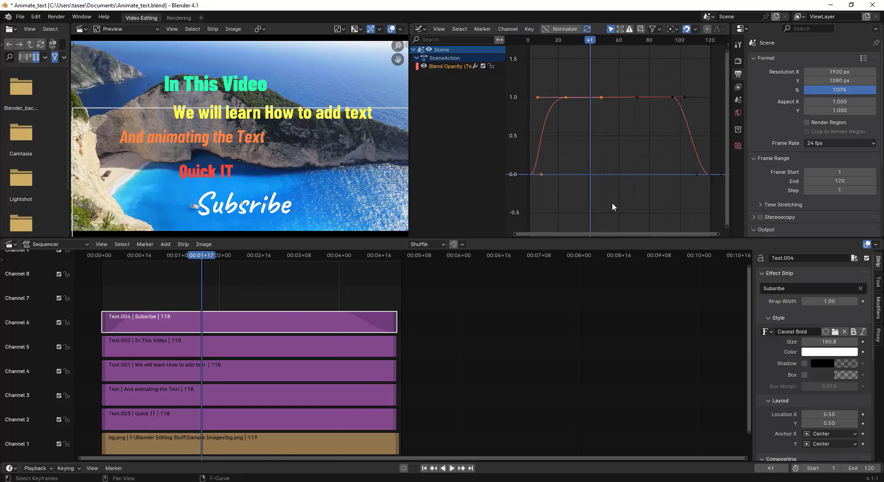
key(t)
key(Escape)
Reshape the Subsribe text's opacity fade-in by moving the left handle of the keyframe where the curve first reaches 1.0.
click(537, 97)
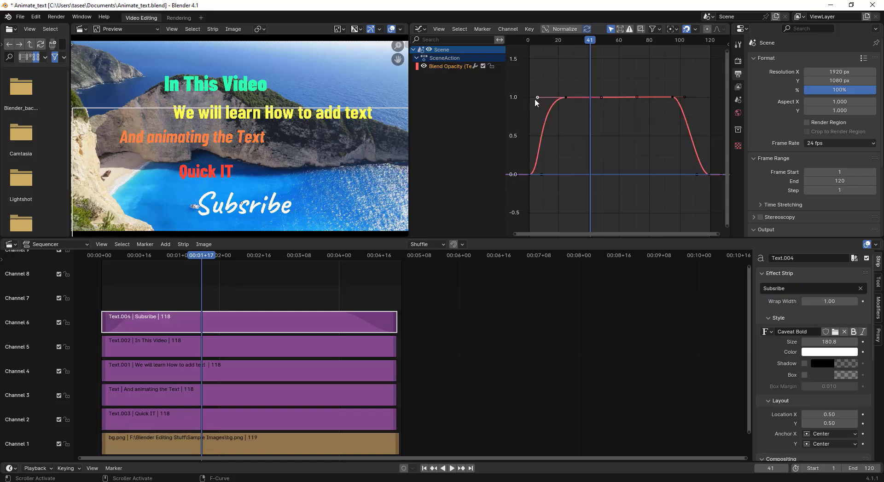
key(g)
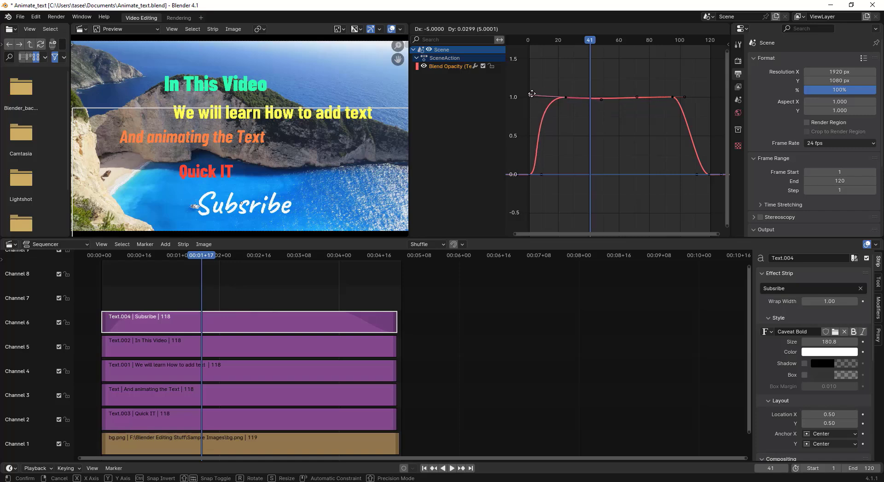
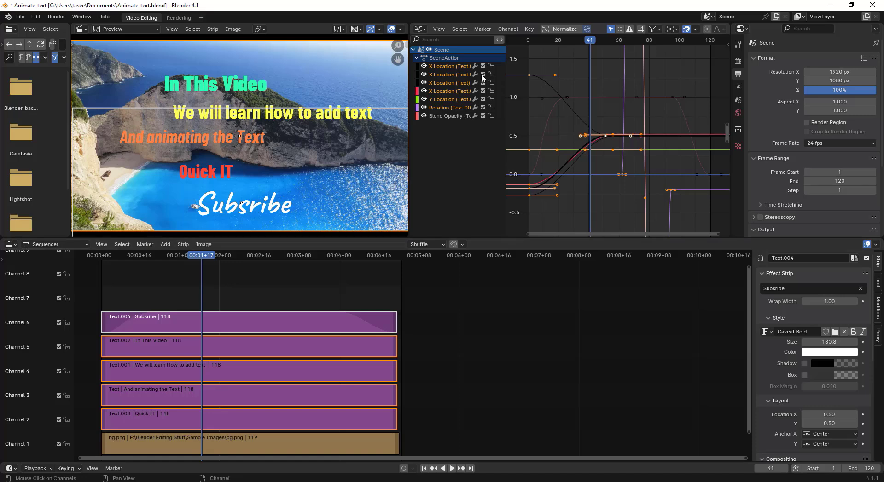
With all strips' channels listed, hide every curve except the Rotation curve.
click(419, 58)
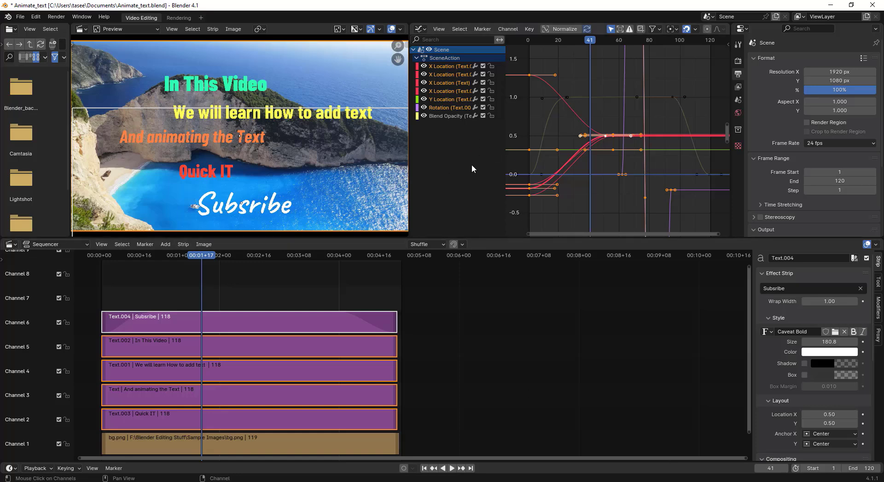
right_click(449, 162)
click(451, 105)
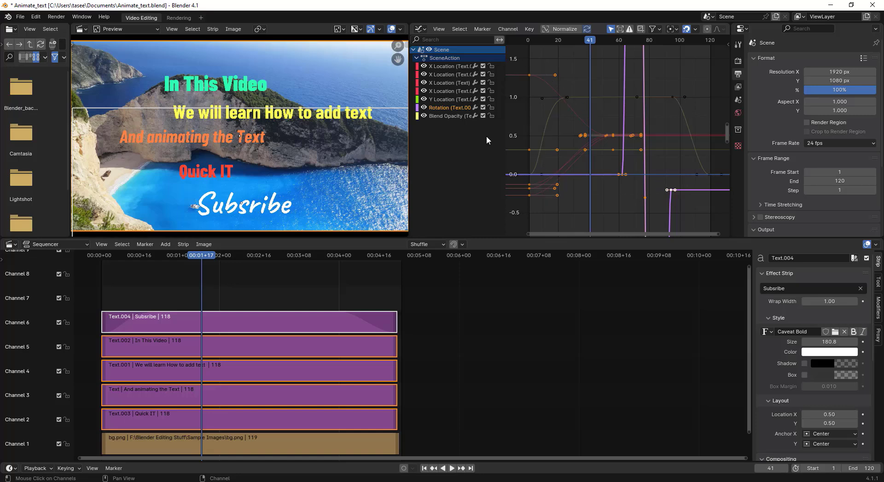
right_click(443, 170)
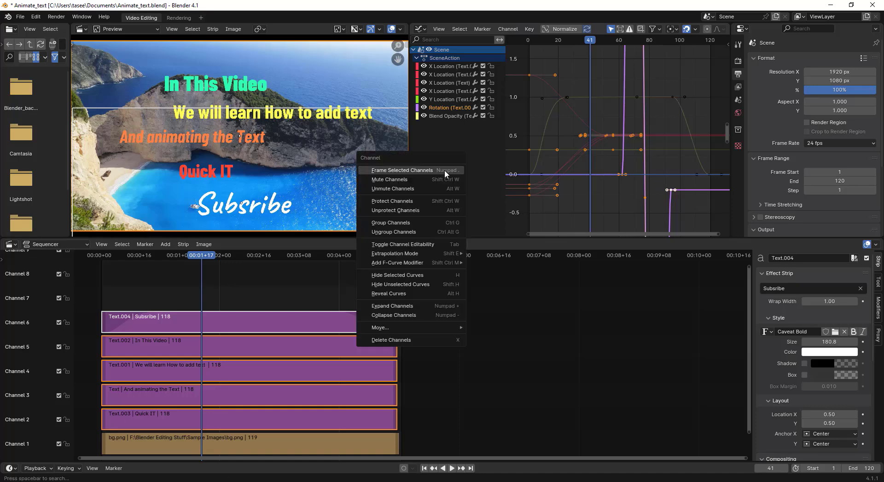
click(427, 286)
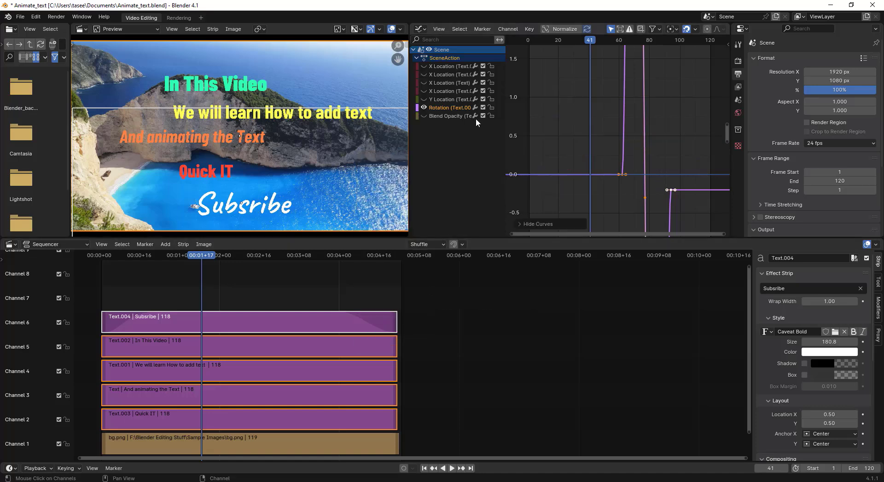
Reselect the Rotation channel, collapse and re-expand the channel list, and reveal all hidden curves.
click(447, 98)
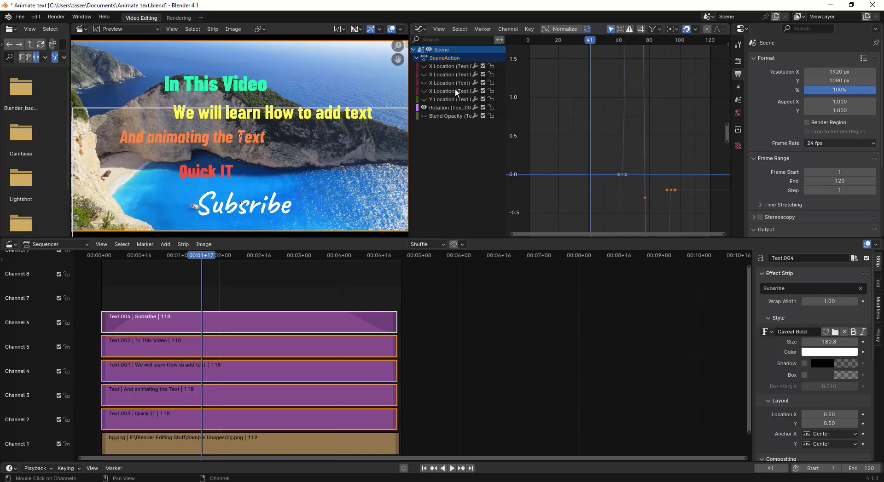
click(445, 109)
right_click(464, 145)
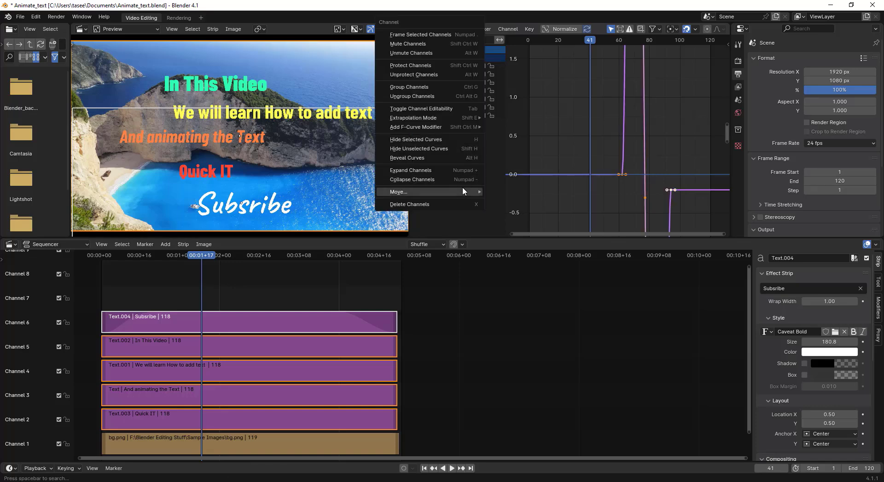
click(463, 173)
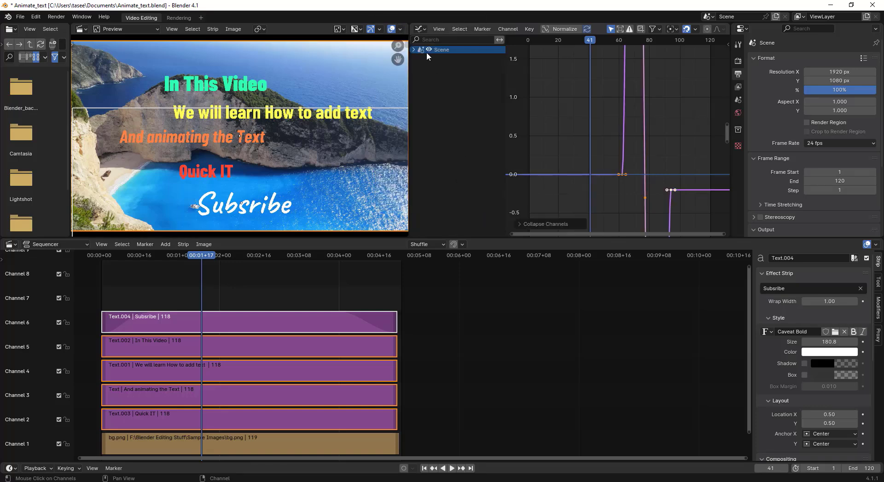
key(ctrl+KP_Add)
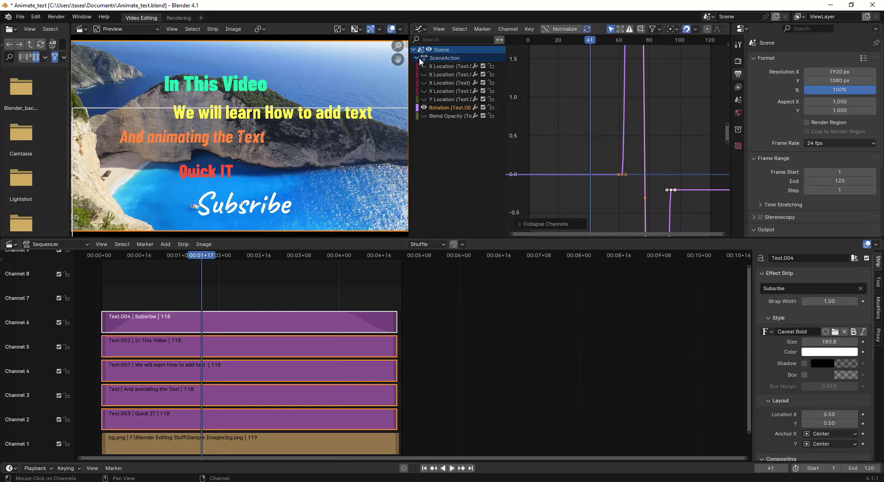
right_click(425, 175)
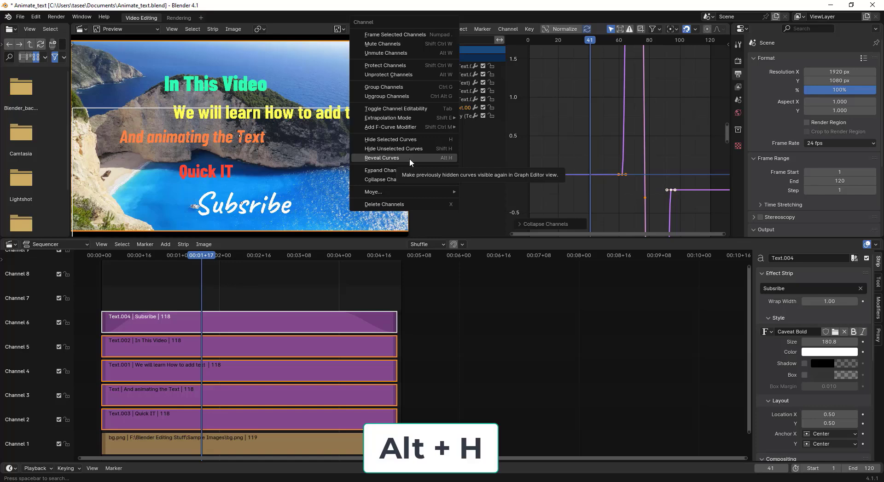
click(410, 158)
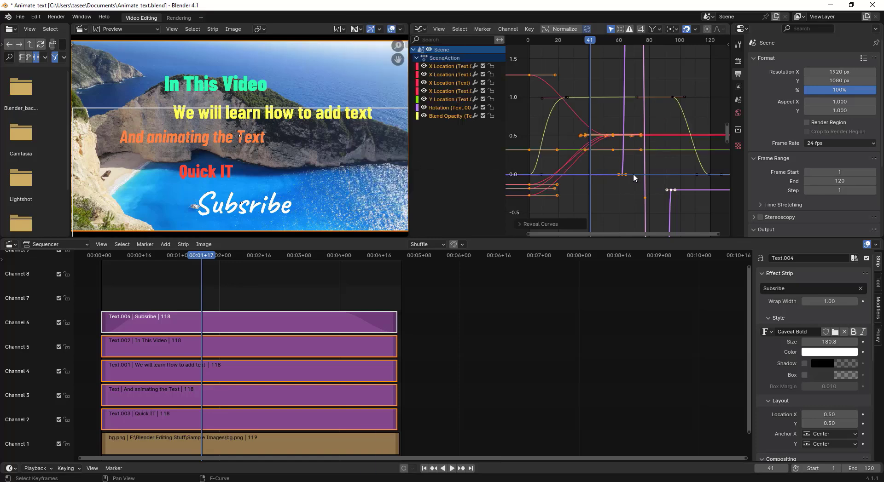
Hide the selected curves in the Graph Editor and reveal them again.
right_click(435, 153)
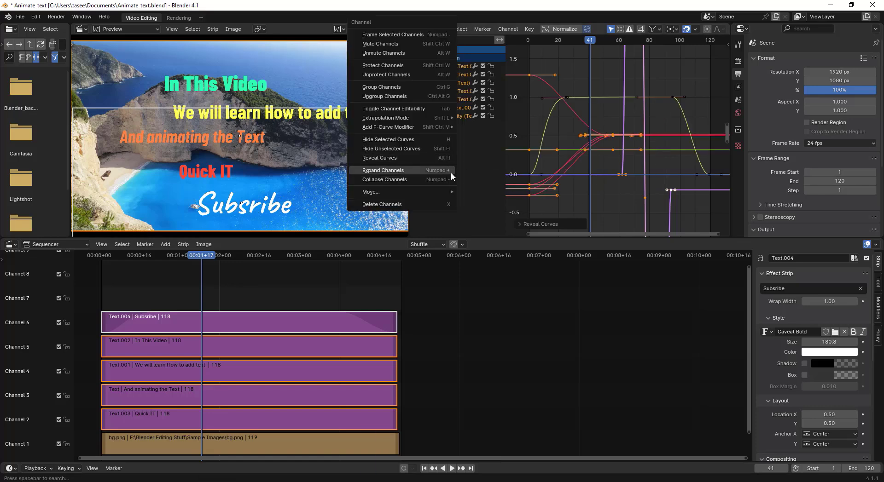
click(414, 139)
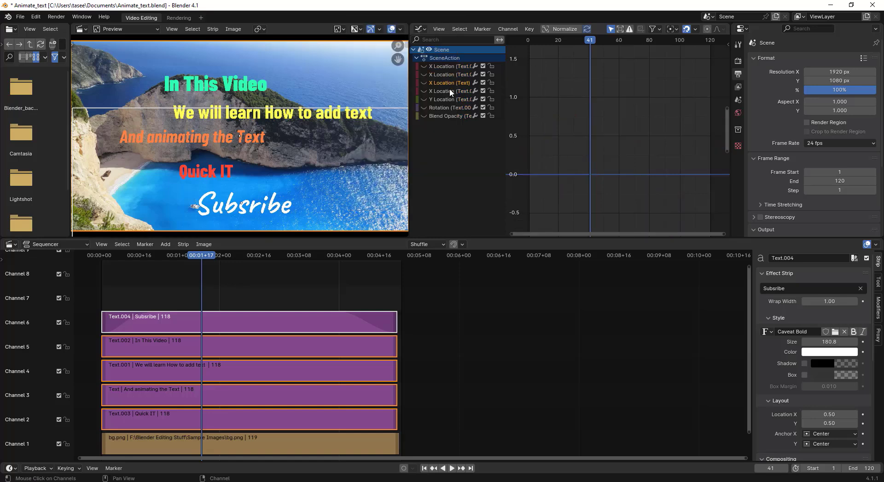
right_click(451, 120)
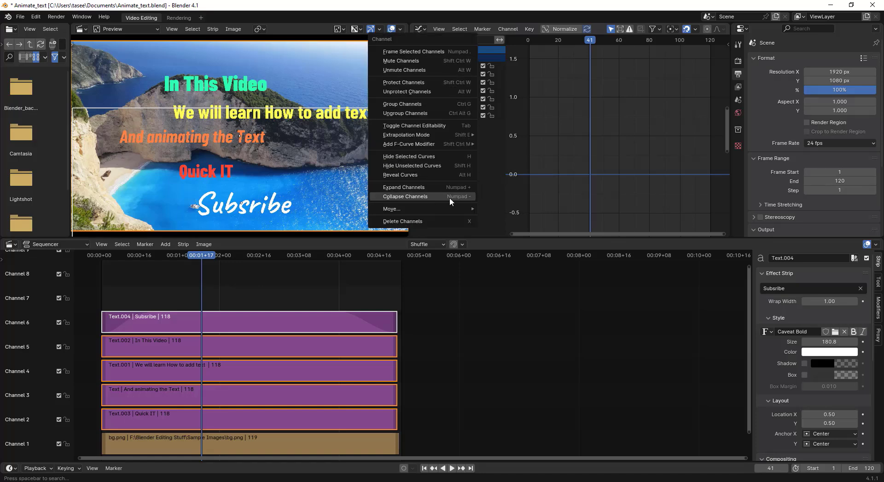
click(424, 174)
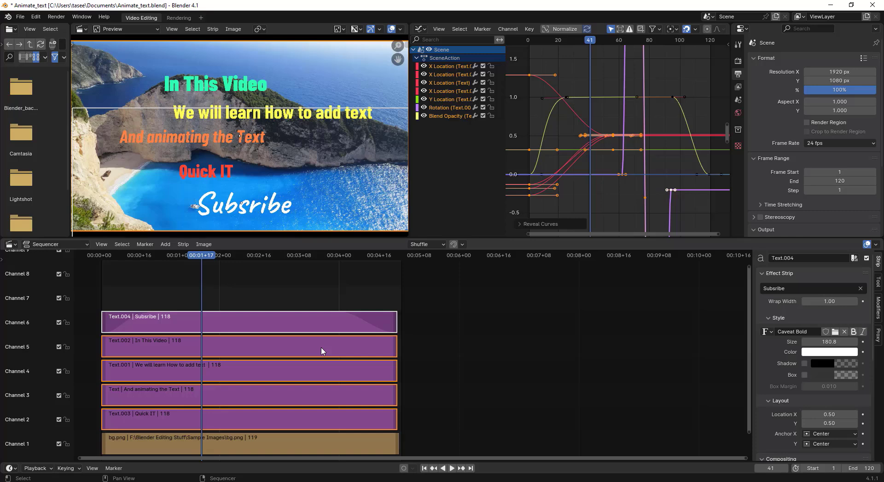
Select the Quick IT strip and play its rotation animation between about frames 81 and 95.
click(259, 424)
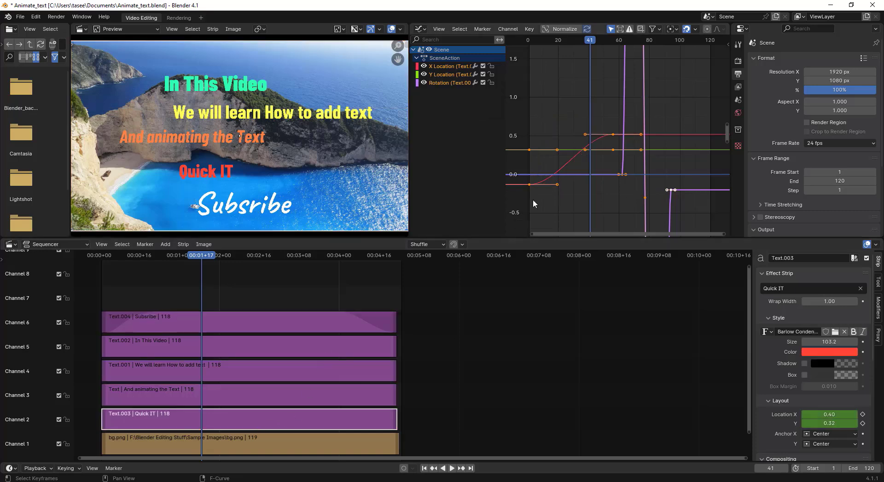
drag(594, 232, 603, 234)
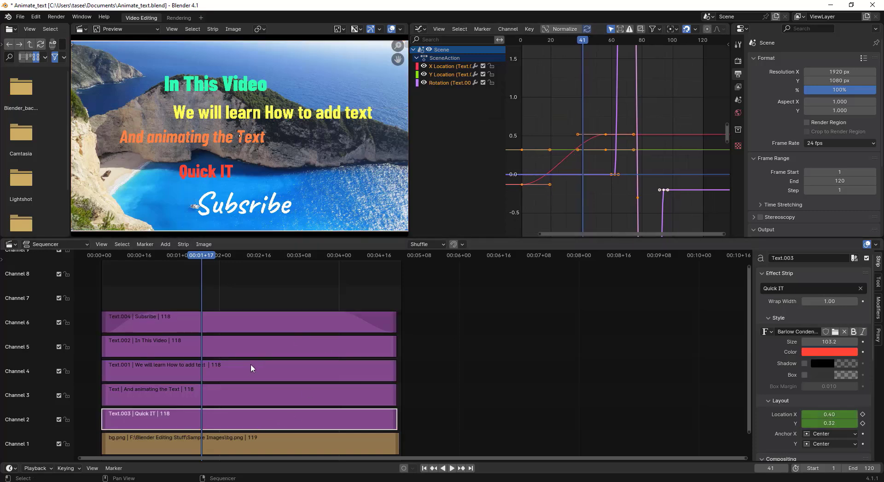
key(space)
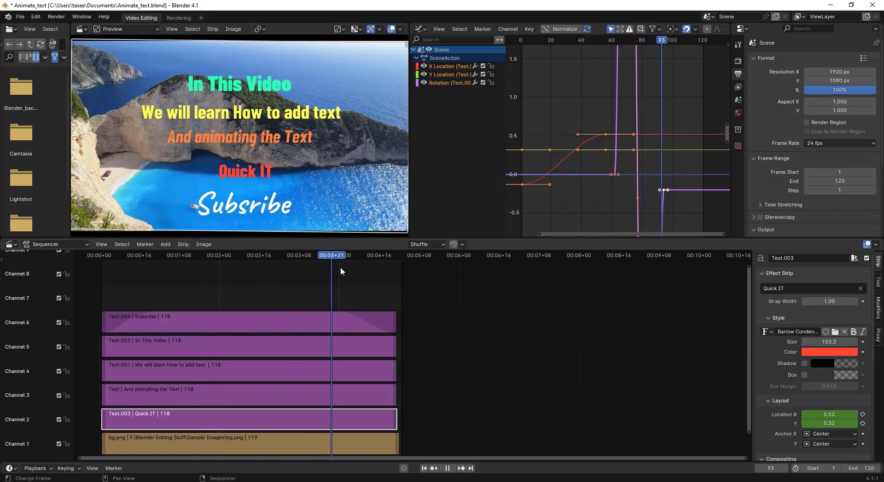
drag(386, 272, 336, 278)
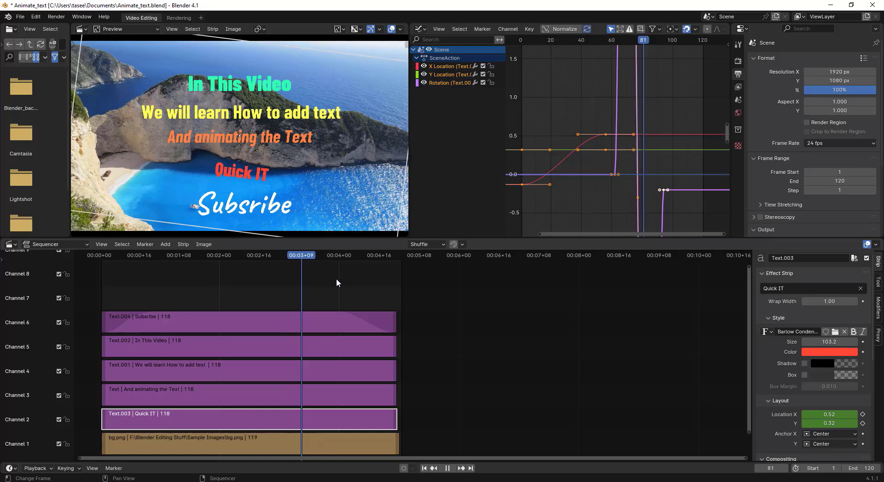
key(space)
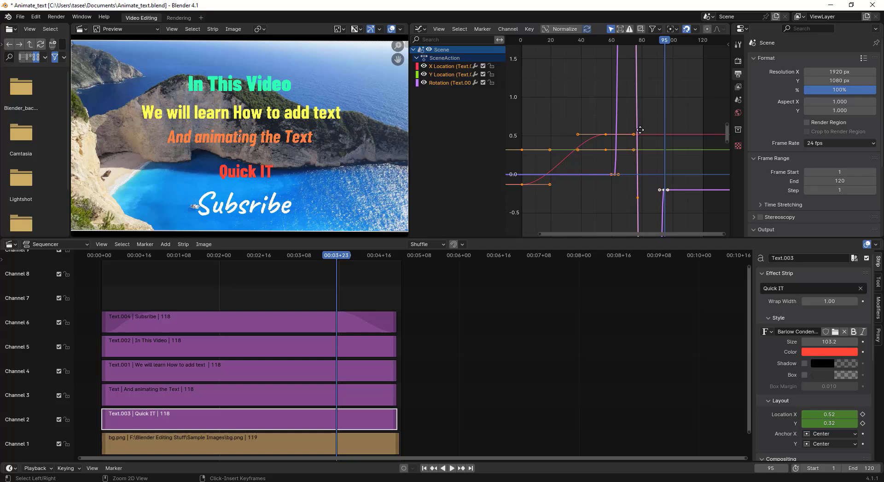
Copy the Quick IT strip's keyframes spanning the rotation swing and paste them at frame 103.
ctrl+middle_drag(639, 130, 637, 190)
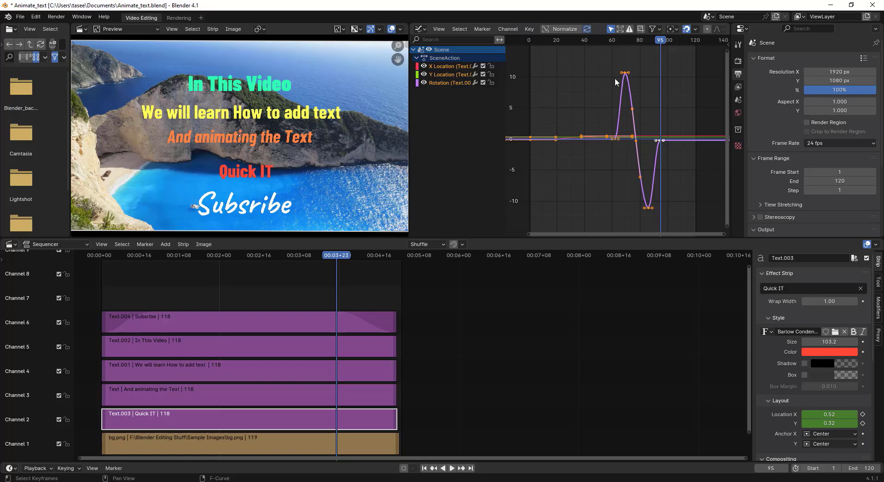
drag(660, 44, 671, 63)
key(Escape)
click(680, 122)
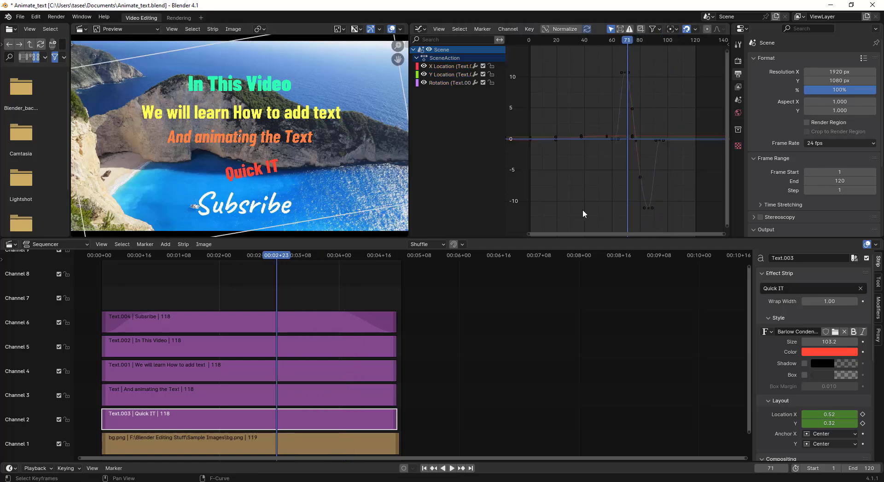
drag(612, 65, 668, 213)
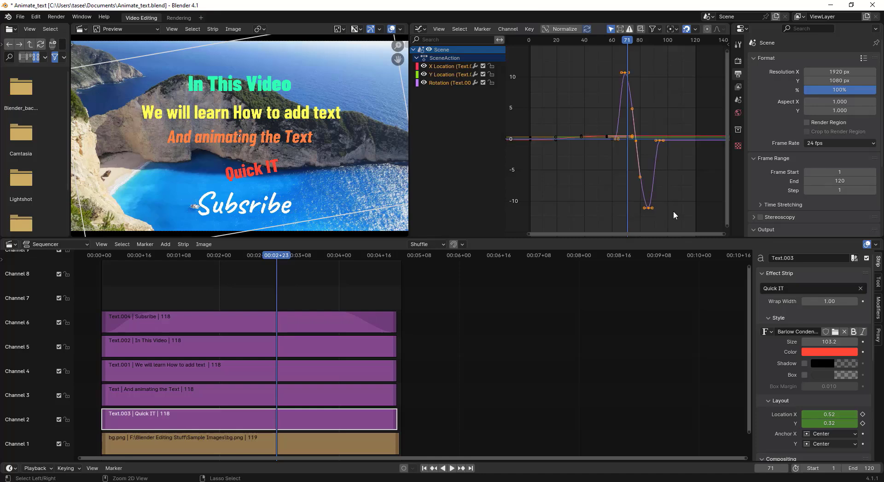
key(space)
key(space)
mouse_move(670, 62)
mouse_down()
mouse_move(662, 62)
mouse_move(671, 62)
mouse_up()
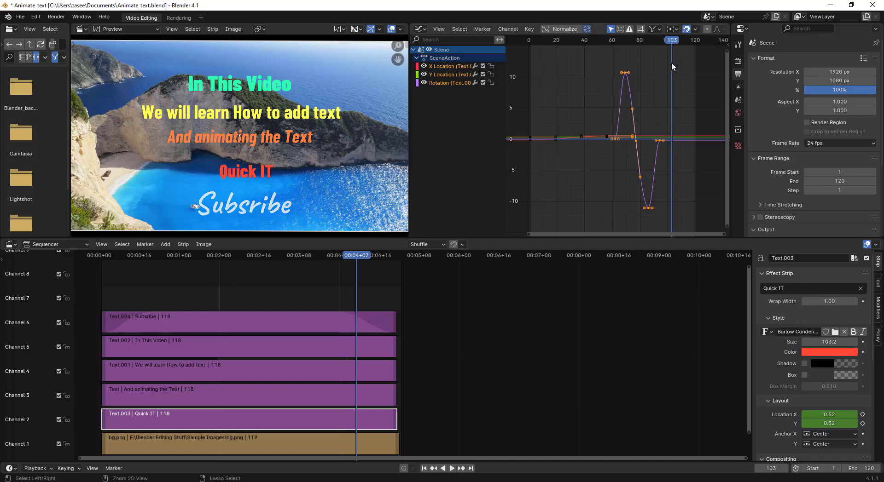
key(ctrl+v)
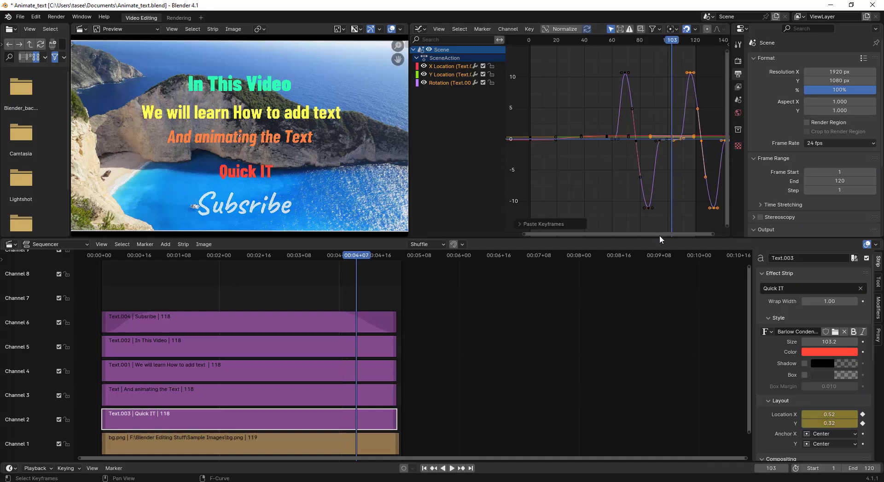
Move the playhead to frame 134 and try to extend the end of the Quick IT strip on its own.
drag(659, 235, 687, 236)
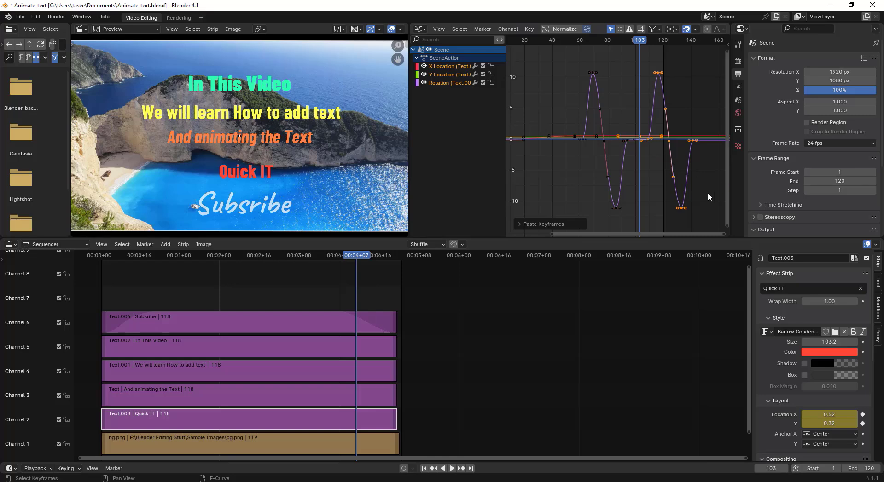
drag(640, 42, 683, 68)
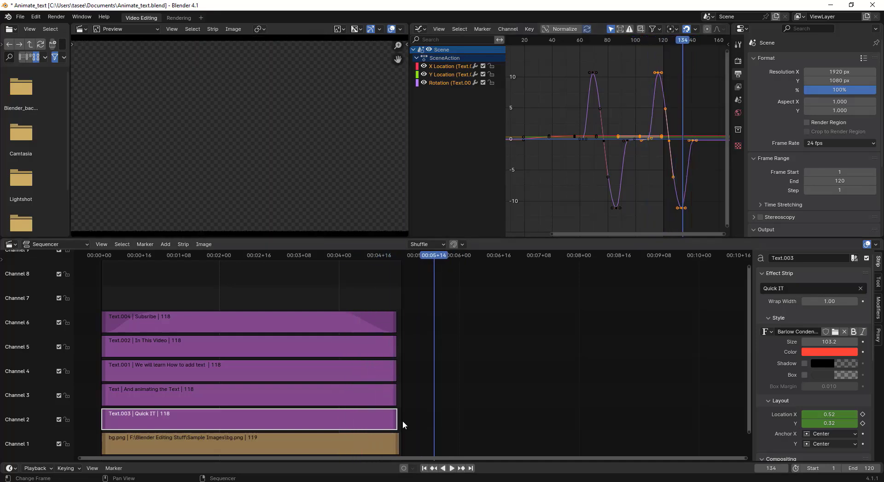
drag(396, 419, 489, 418)
right_click(489, 419)
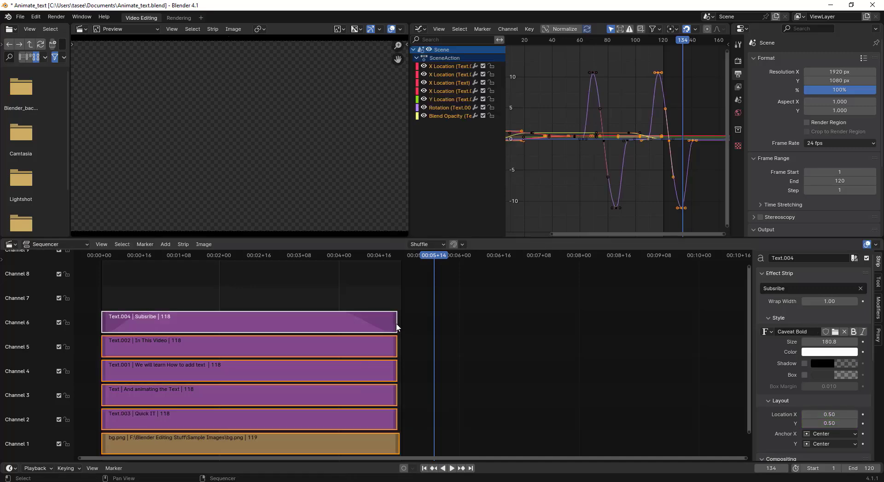
Extend the ends of all strips together, making the five text strips 169 frames long and bg.png 170 frames.
click(394, 324)
shift+click(395, 348)
shift+click(395, 371)
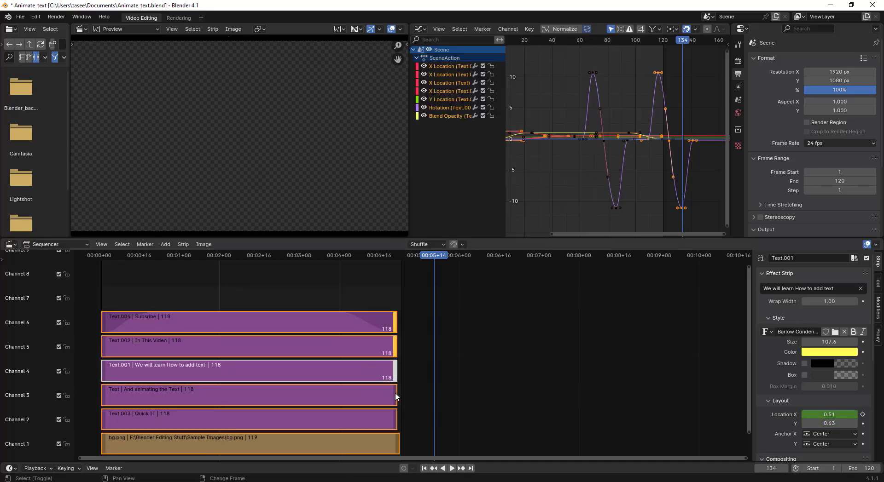
shift+click(395, 396)
shift+click(396, 420)
shift+click(399, 446)
drag(398, 448, 524, 418)
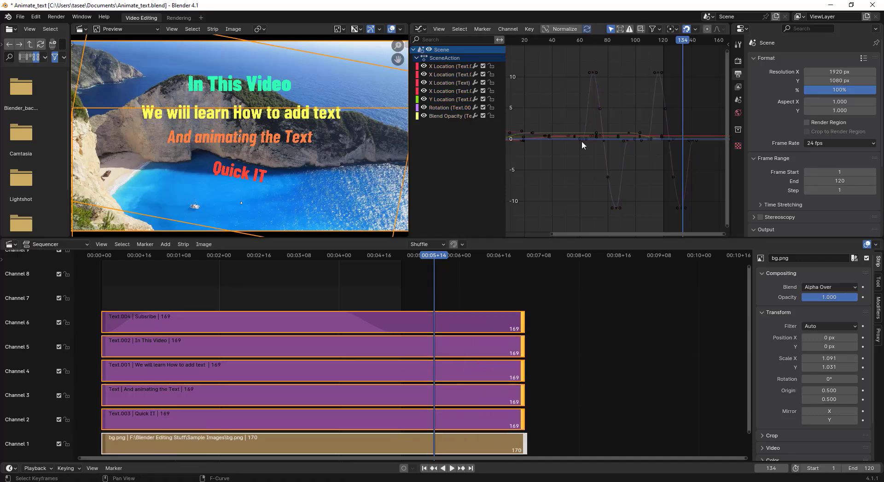
Select the Quick IT strip and play and scrub the sequence to check the original and pasted rotation swings.
click(391, 417)
key(space)
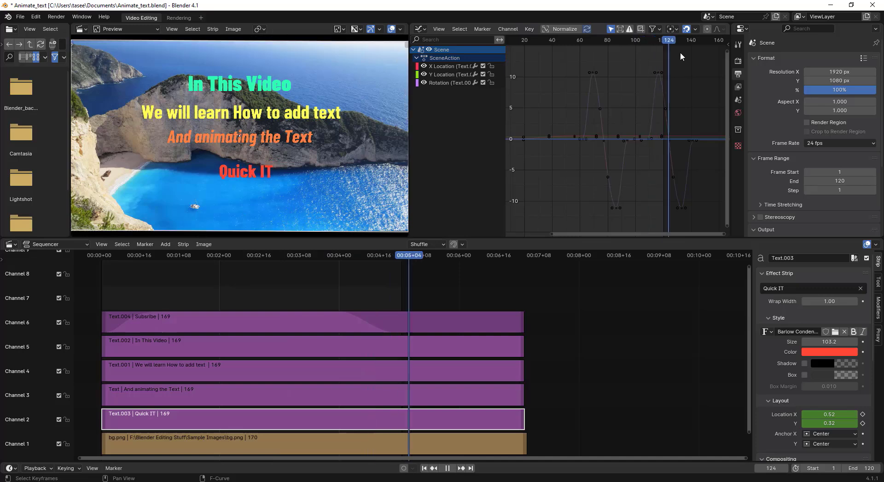
drag(669, 62, 588, 68)
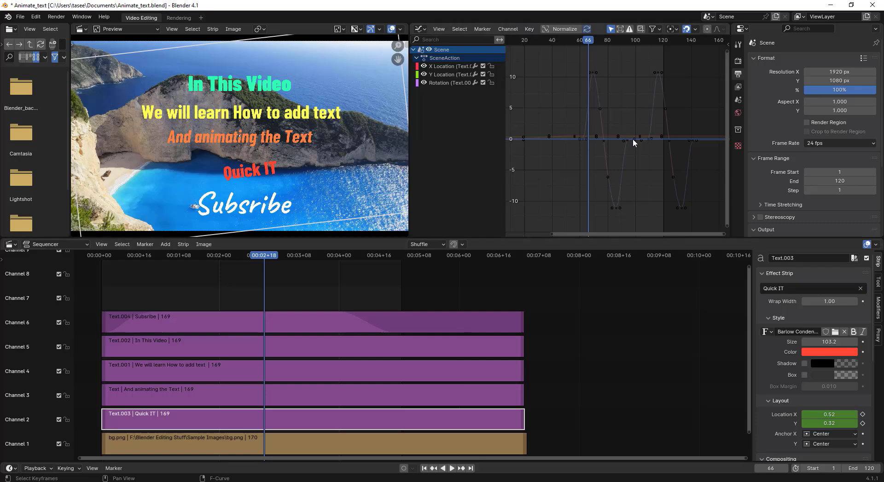
key(a)
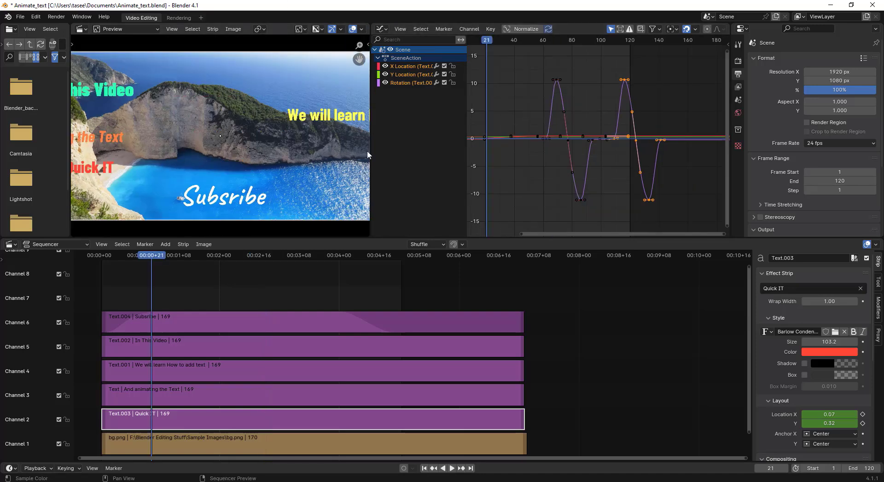
Delete the Quick IT strip's pasted keyframes that form the second rotation swing in the Graph Editor.
right_click(411, 159)
drag(617, 73, 664, 215)
key(x)
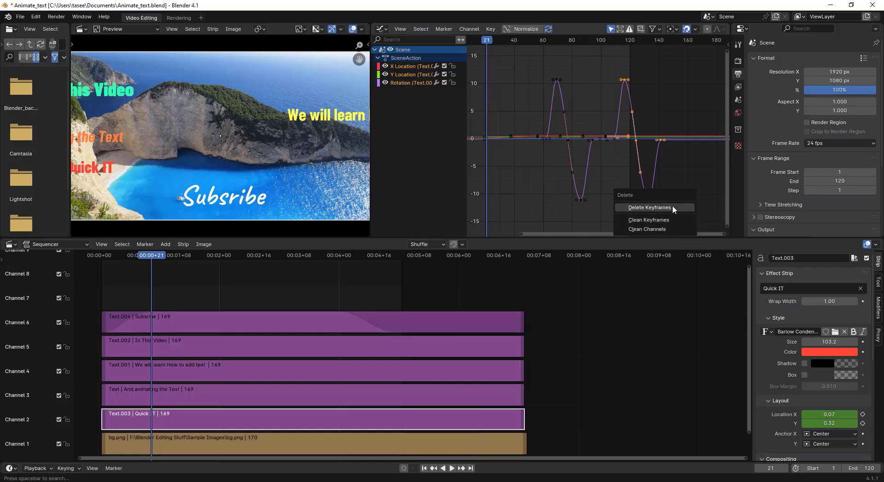
click(672, 208)
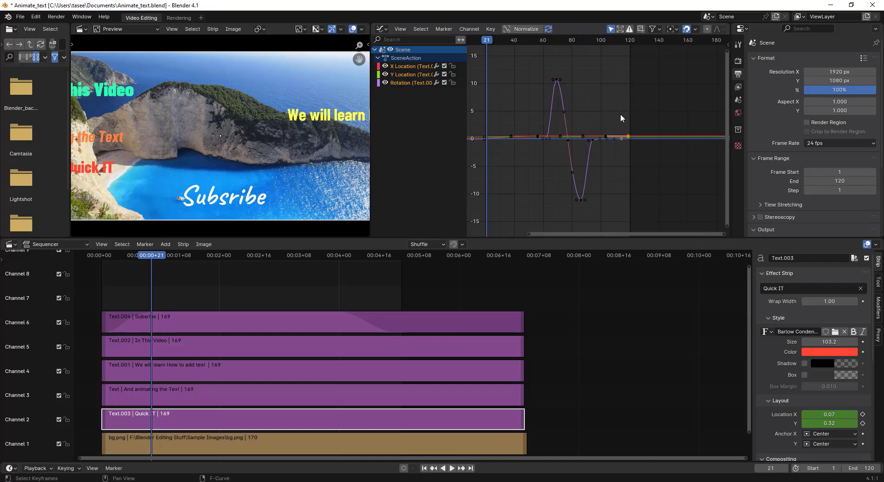
Select the remaining rotation swing keyframes and examine the Mirror, Handle Type and Easing Type options available for them.
drag(526, 66, 604, 213)
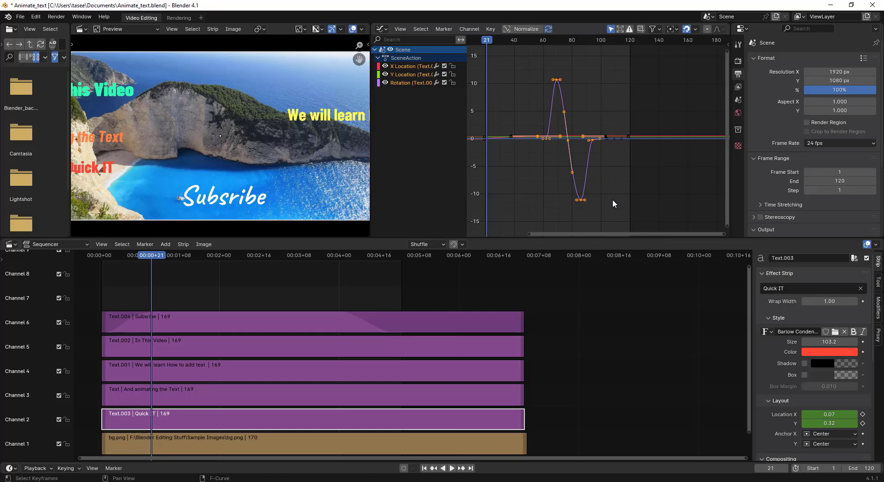
right_click(598, 178)
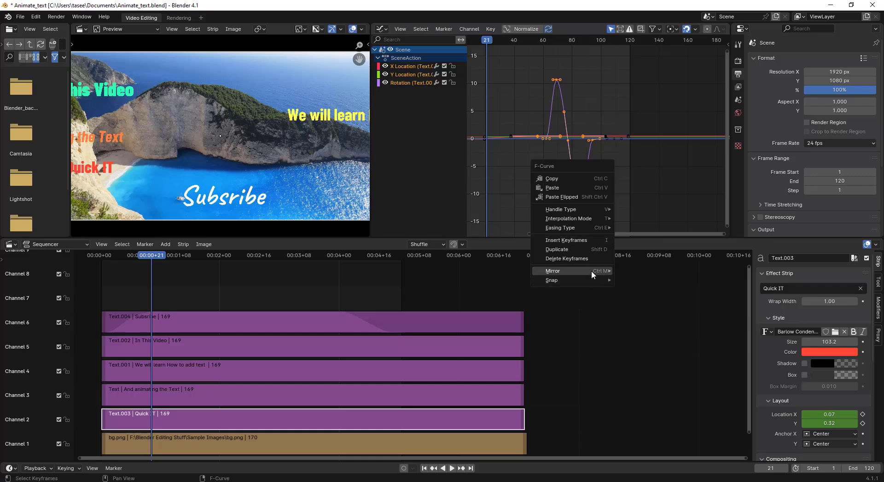
mouse_move(592, 271)
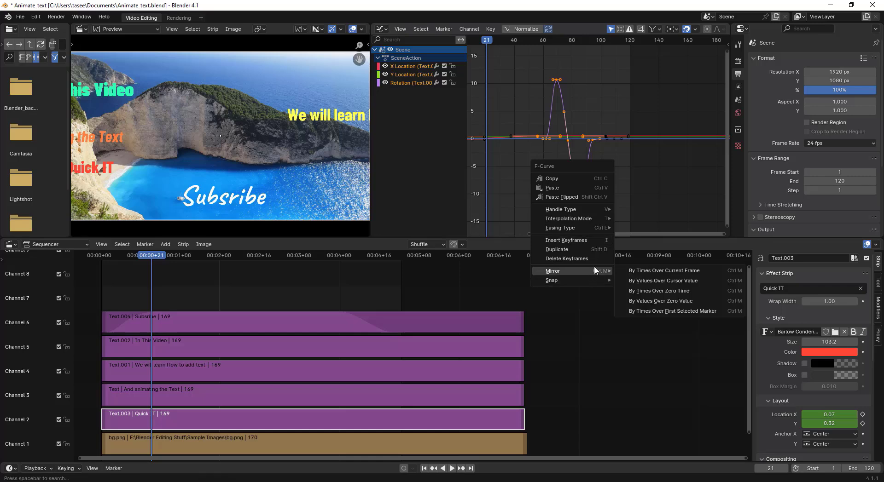
mouse_move(582, 210)
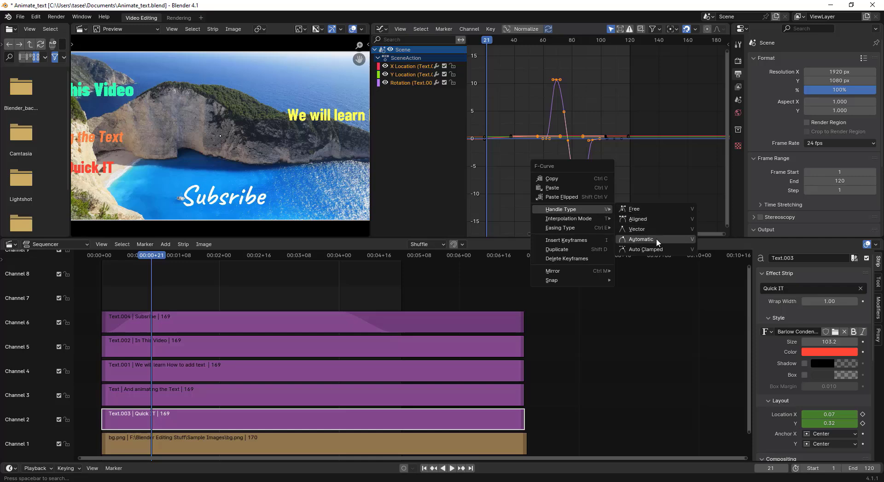
mouse_move(584, 227)
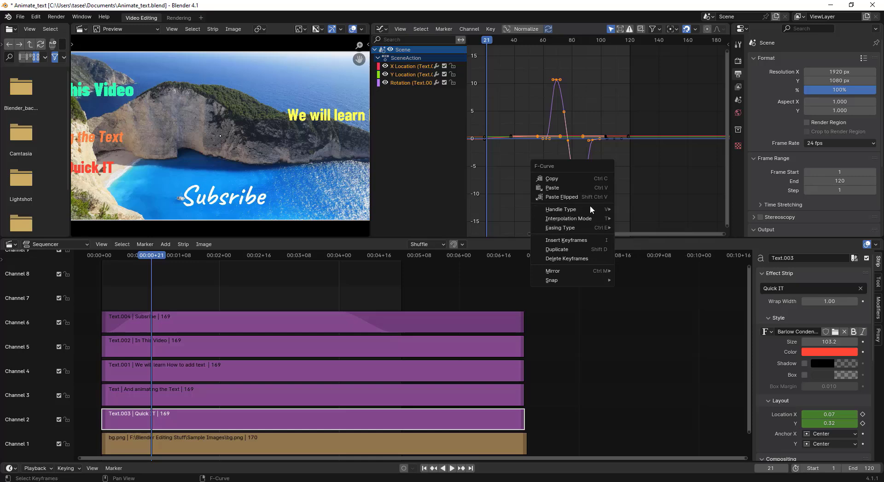
click(661, 150)
drag(541, 68, 638, 213)
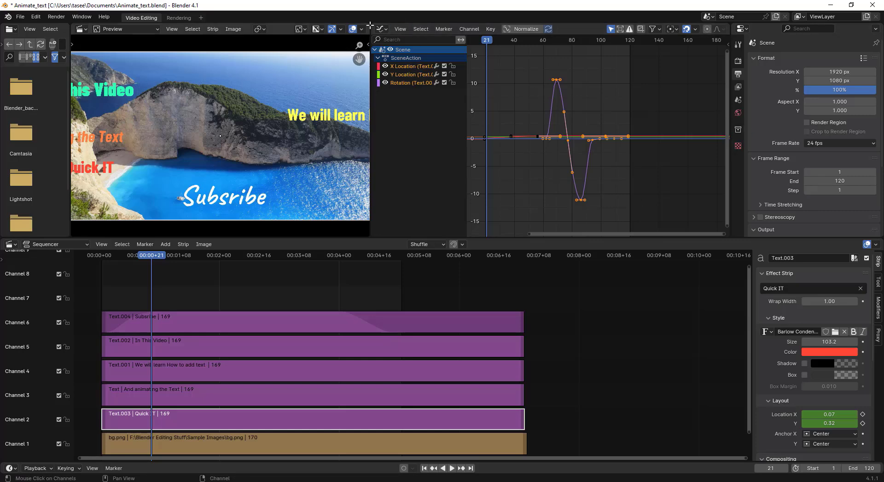
Close the Graph Editor by joining its area into the neighbouring Preview so the Preview fills the space.
drag(370, 25, 386, 28)
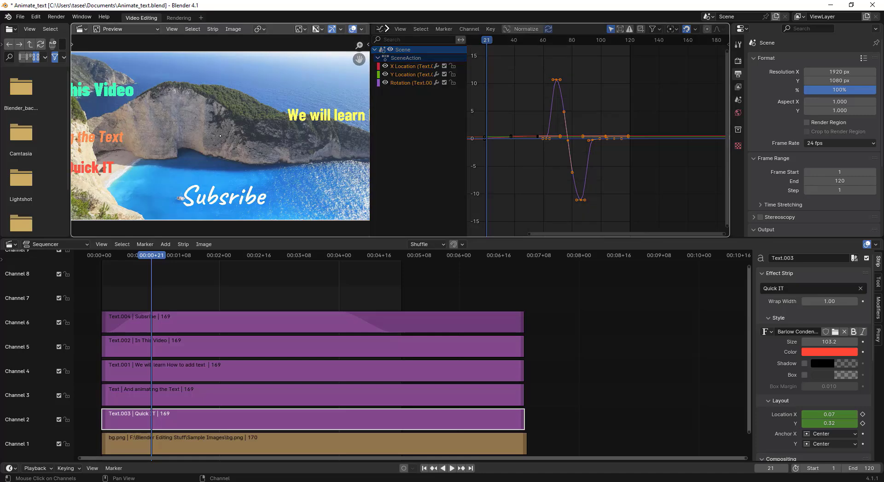
drag(387, 28, 445, 50)
drag(594, 69, 607, 74)
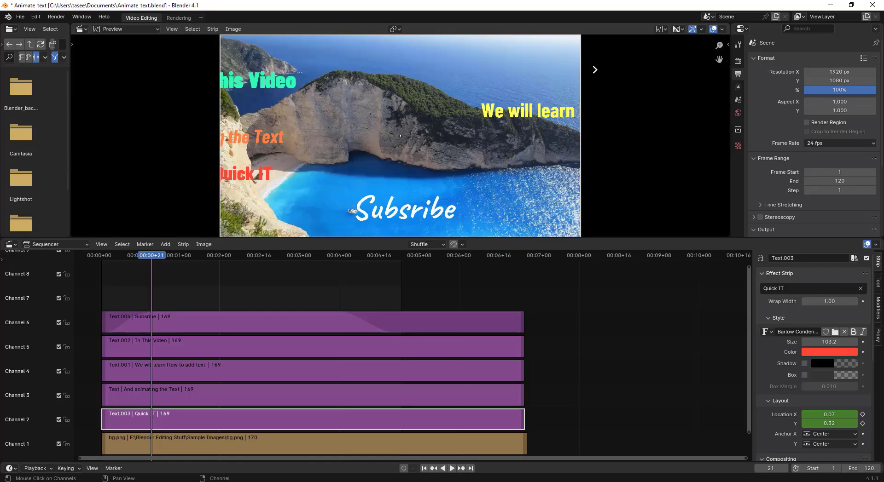